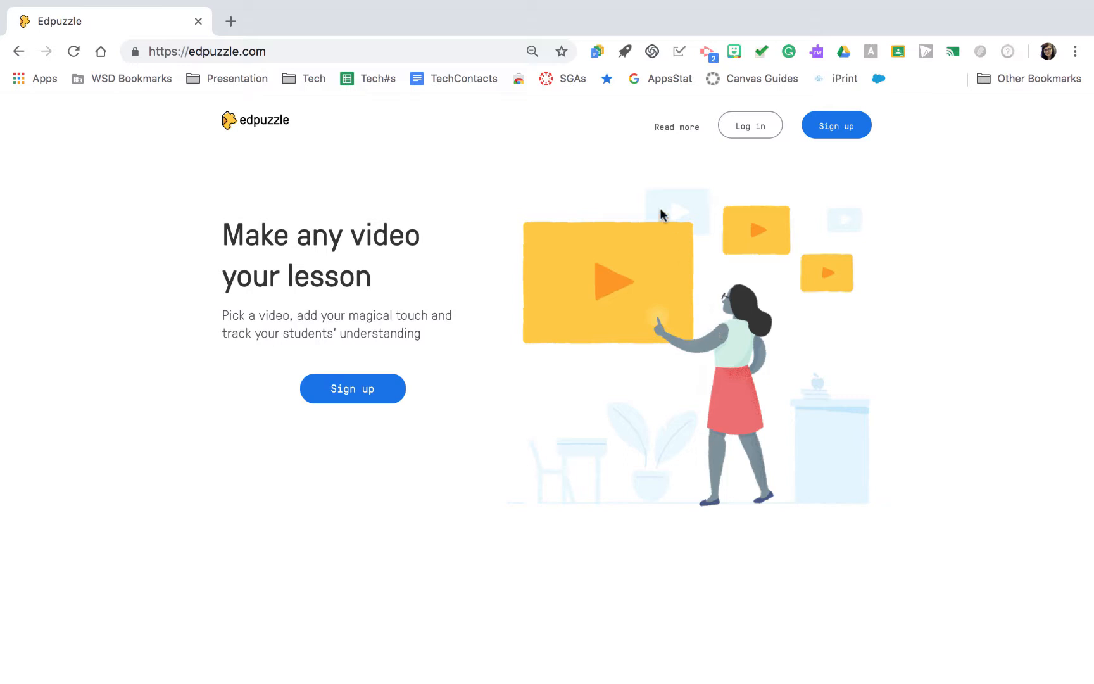
# - Sign up for an Edpuzzle teacher account by connecting with Google
pyautogui.click(825, 131)
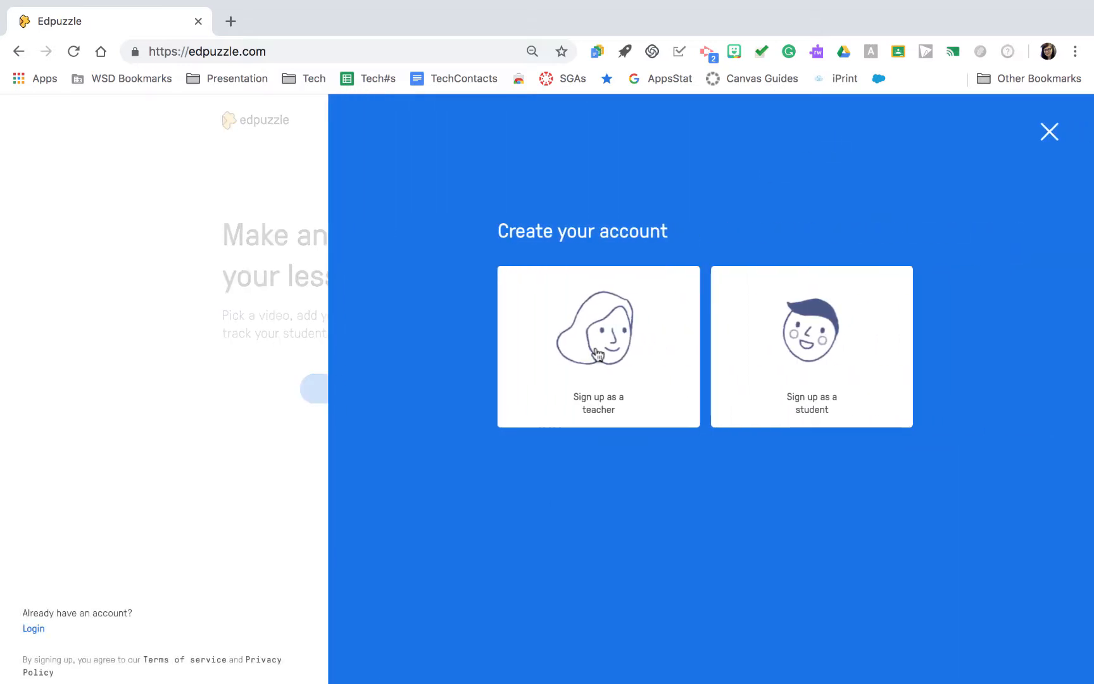
pyautogui.click(595, 348)
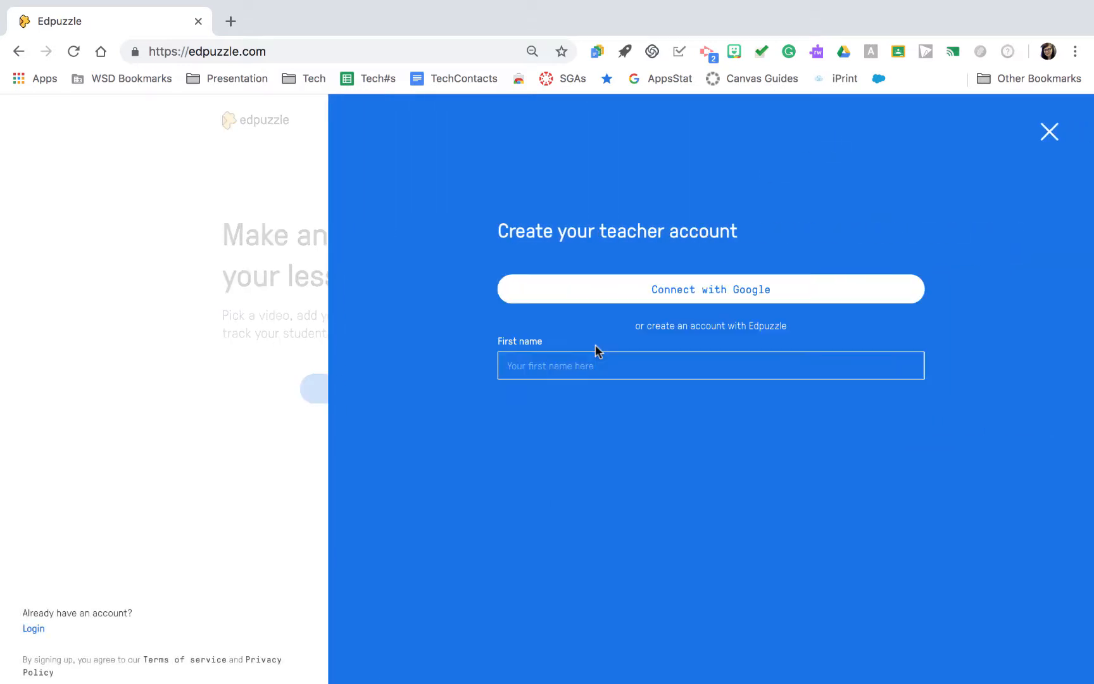
pyautogui.click(645, 297)
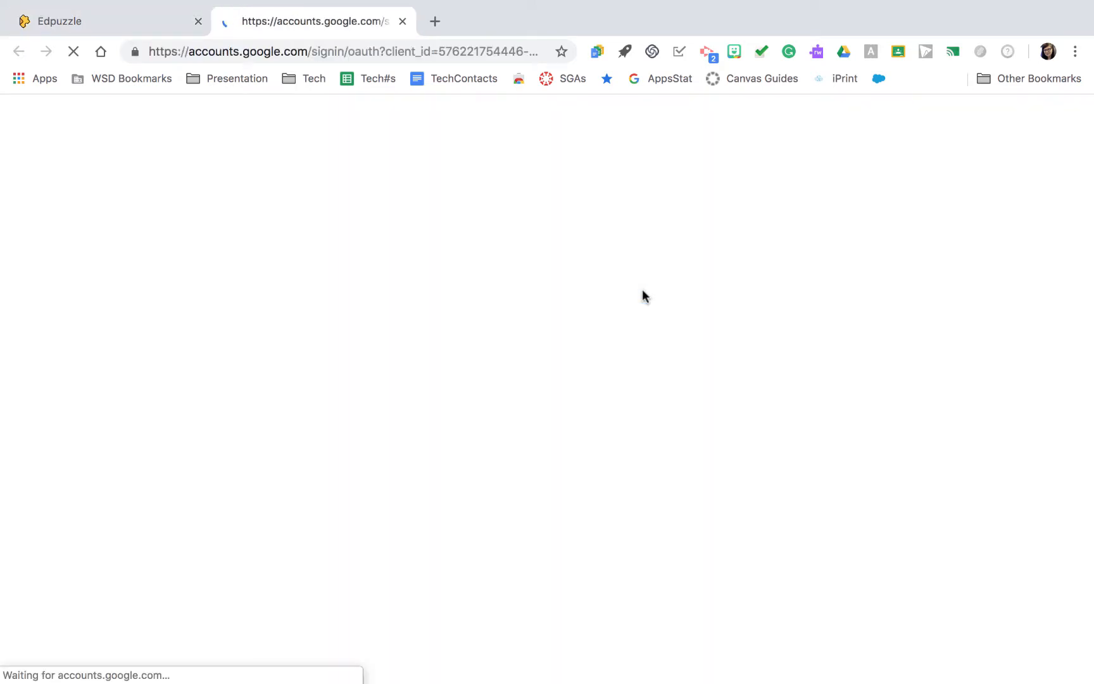
pyautogui.click(556, 352)
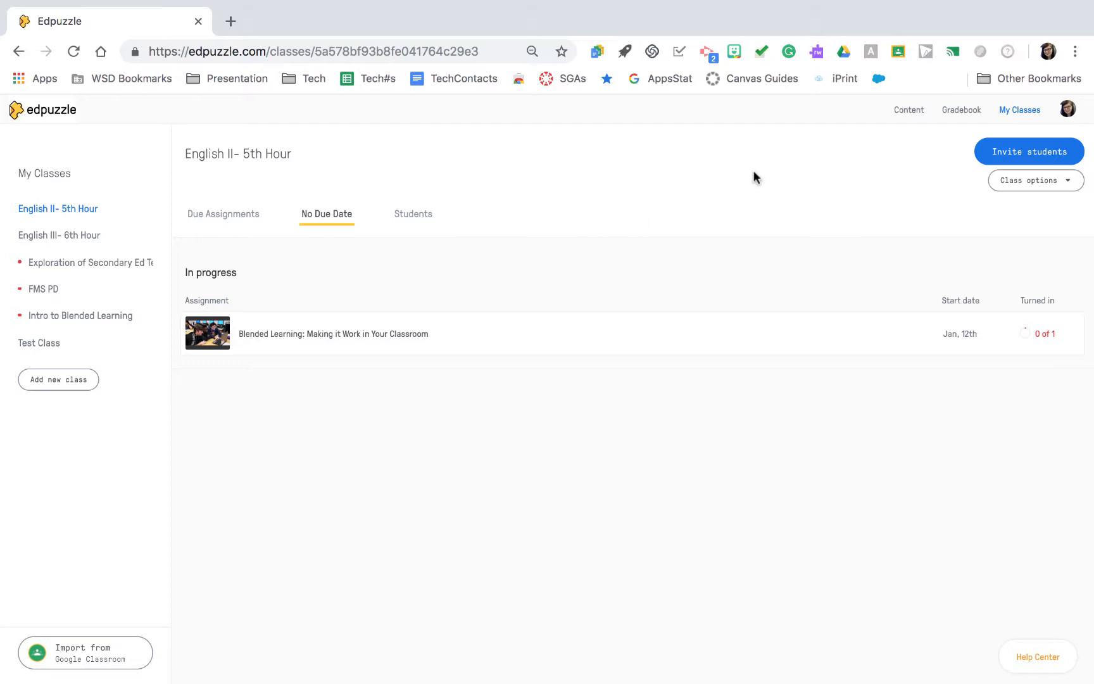
# - Add a new class named "English II- 1st Hour" to My Classes
pyautogui.scroll(5, 962, 105)
pyautogui.hscroll(2, 962, 104)
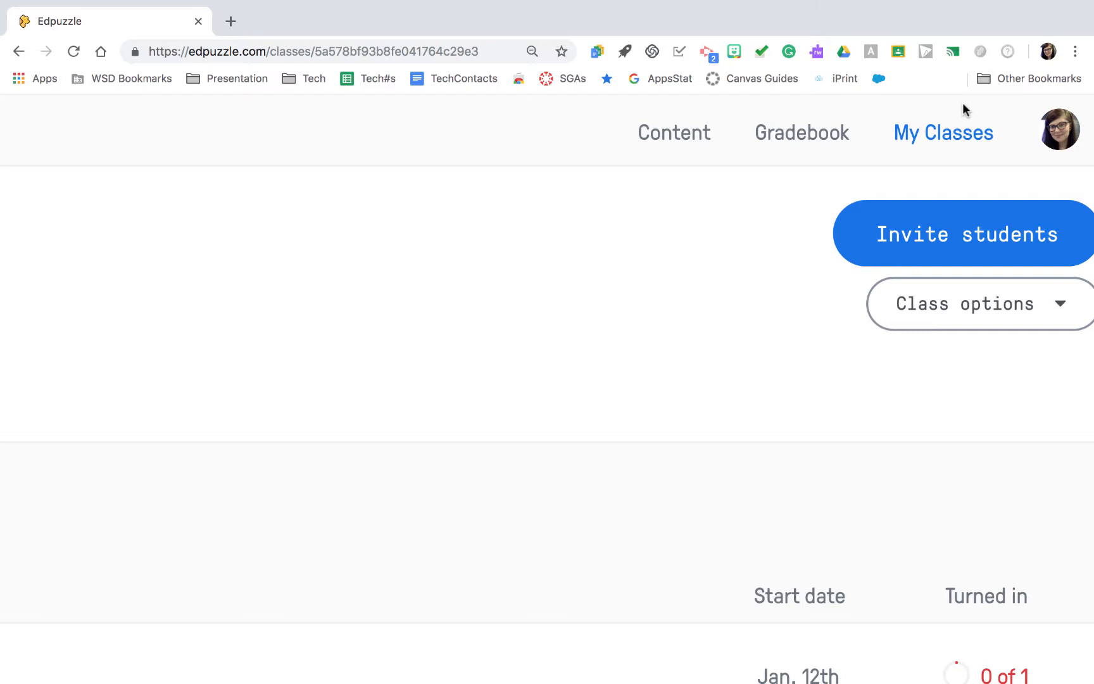
pyautogui.scroll(-5, 962, 103)
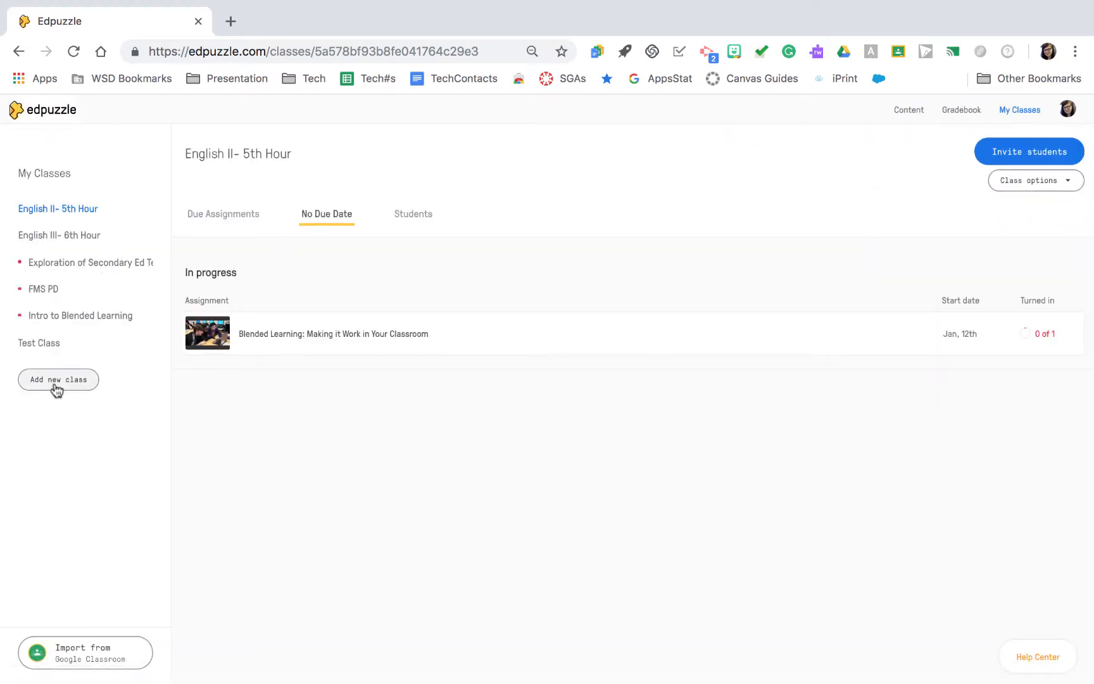
pyautogui.scroll(2, 57, 388)
pyautogui.scroll(4, 57, 388)
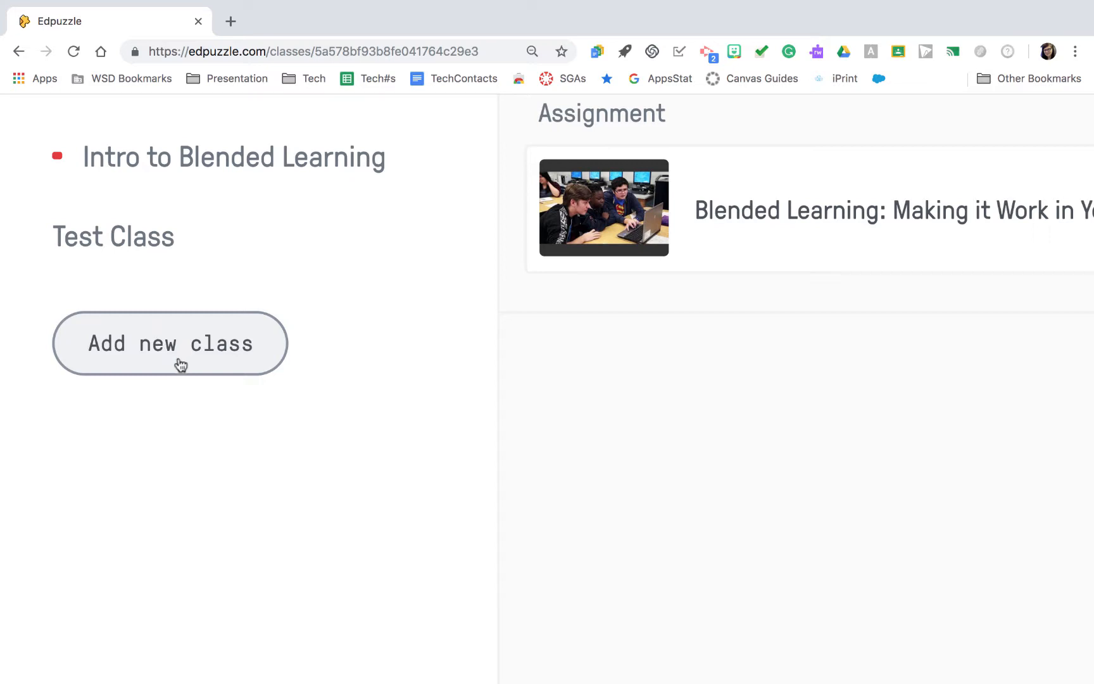
pyautogui.scroll(-4, 181, 363)
pyautogui.click(82, 381)
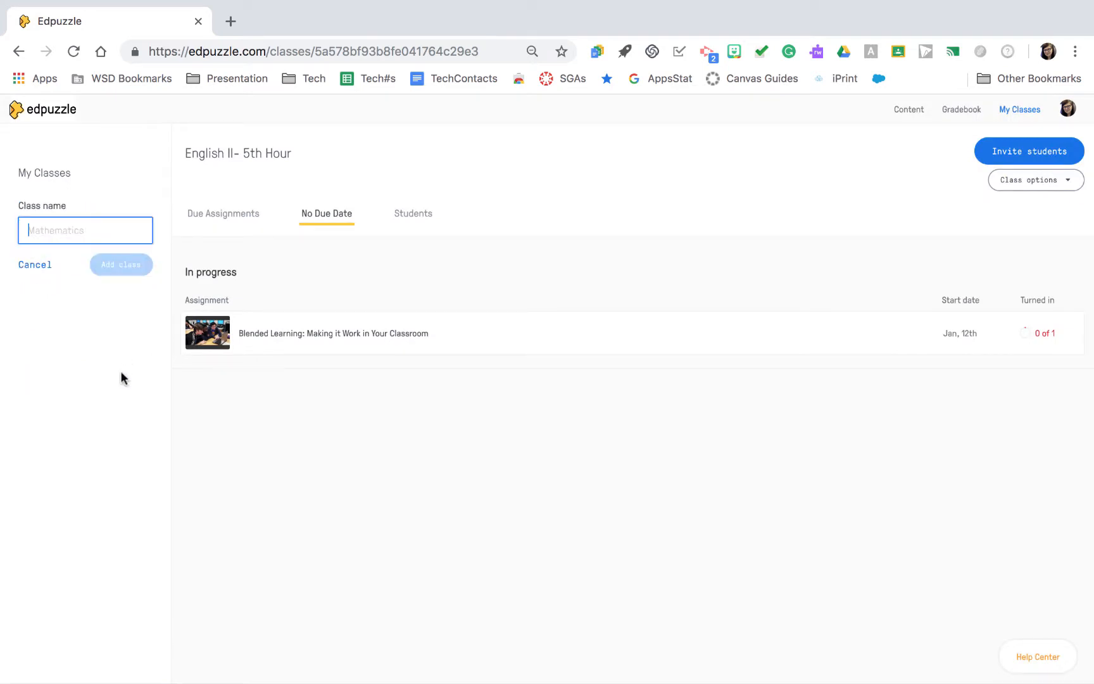
pyautogui.write('Engli')
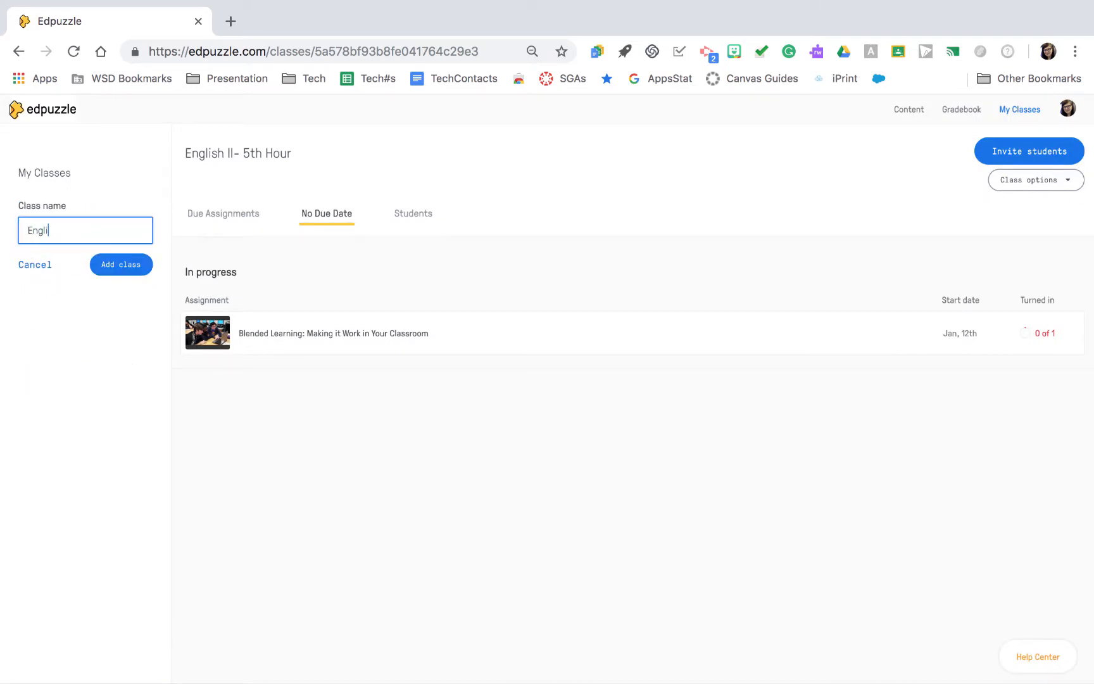
pyautogui.write('sh II- 1st Hour')
pyautogui.click(108, 266)
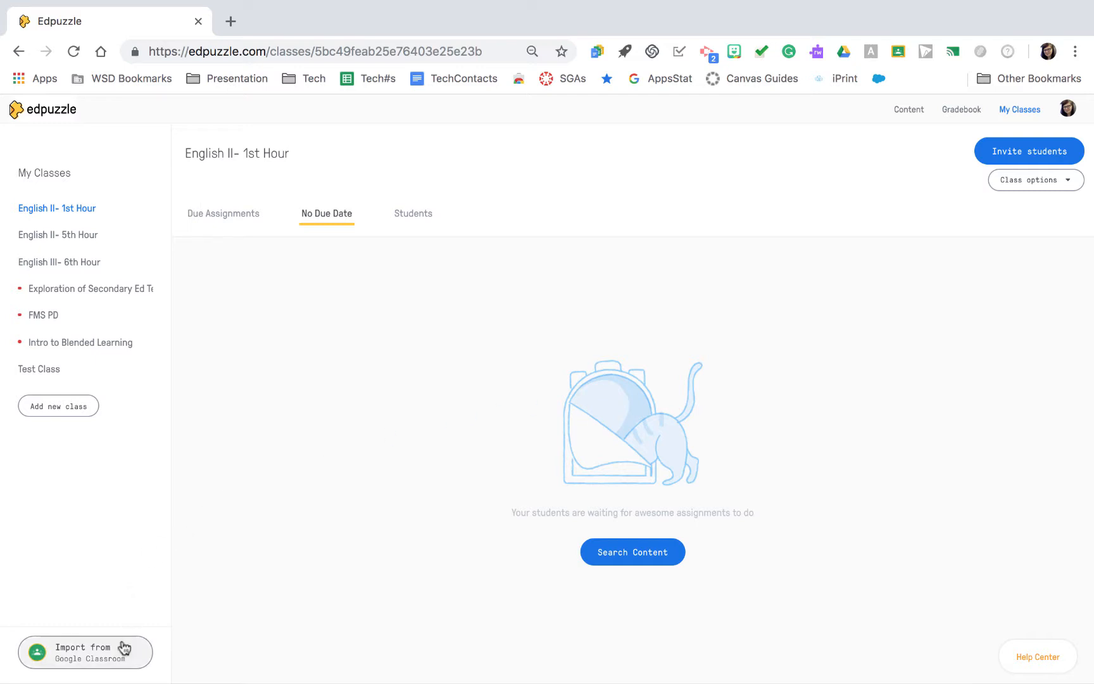
# - Examine the Google Classroom import option and the ways to invite students to the English II- 1st Hour class, including its join link
pyautogui.scroll(5, 124, 648)
pyautogui.hscroll(-3, 124, 648)
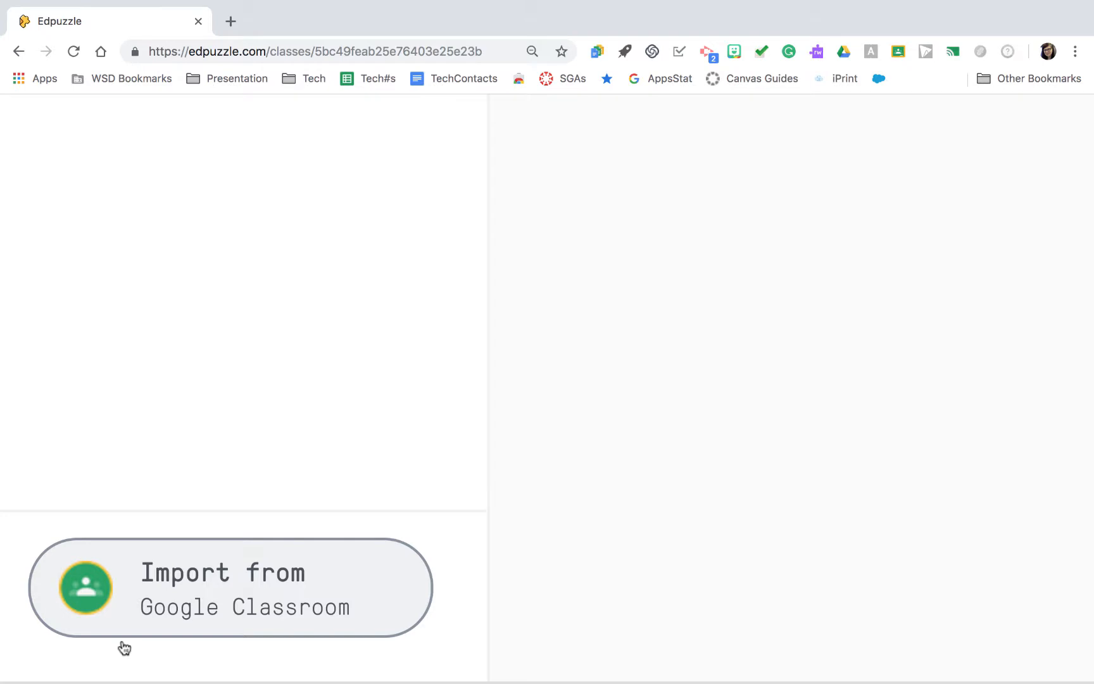
pyautogui.scroll(-5, 124, 648)
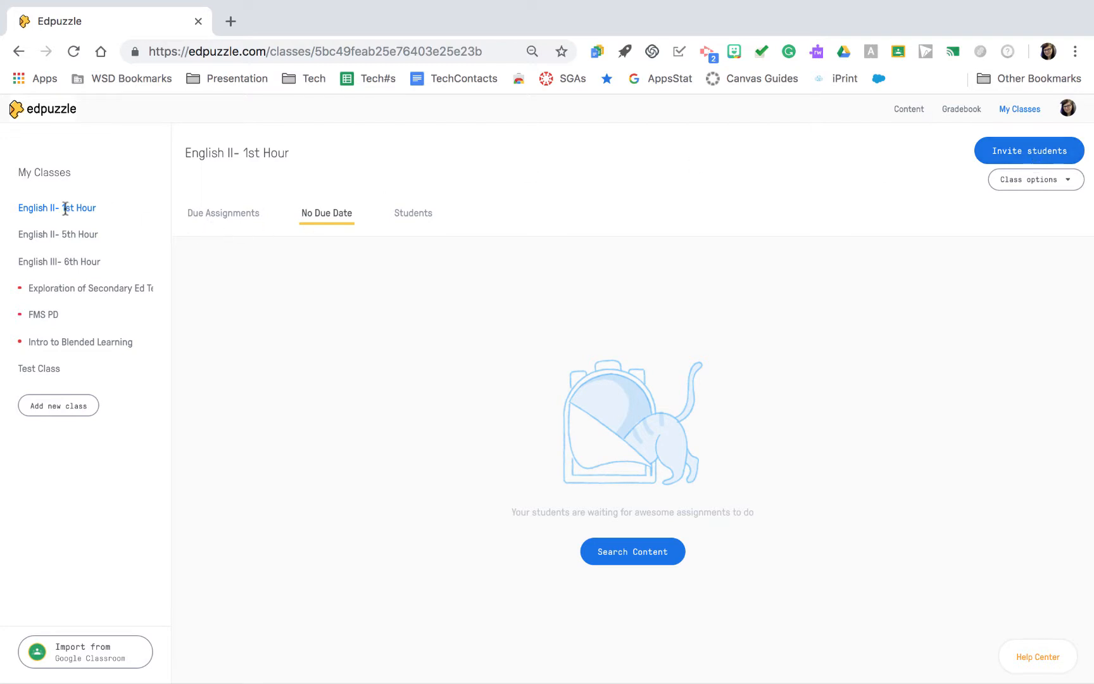
pyautogui.click(1035, 155)
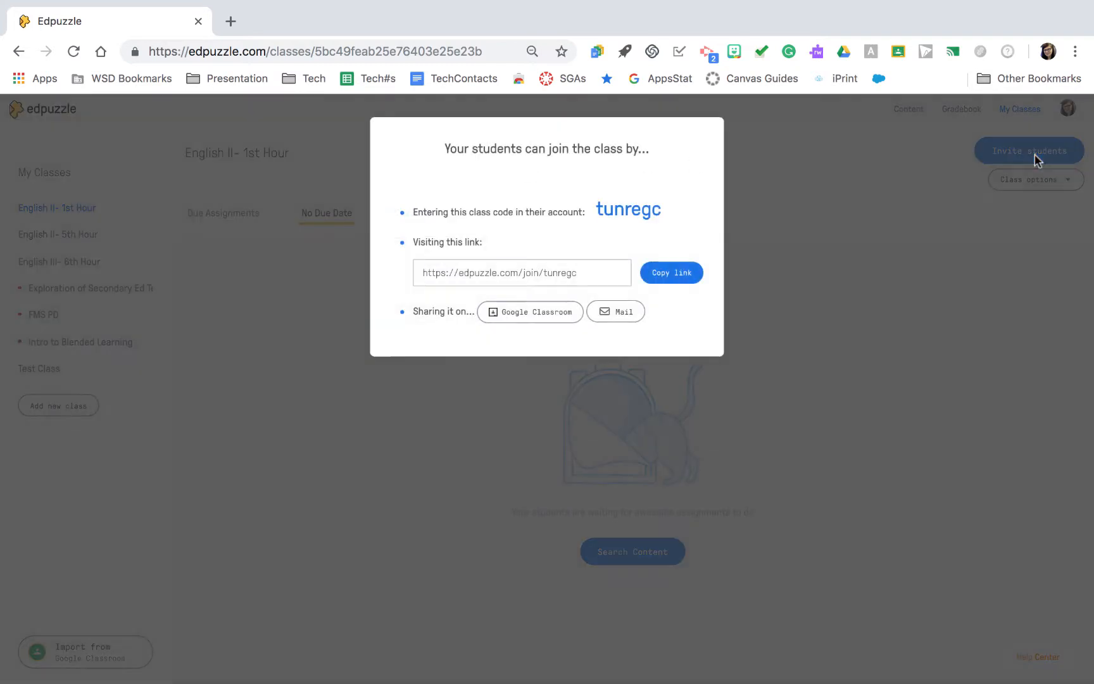
pyautogui.tripleClick(593, 280)
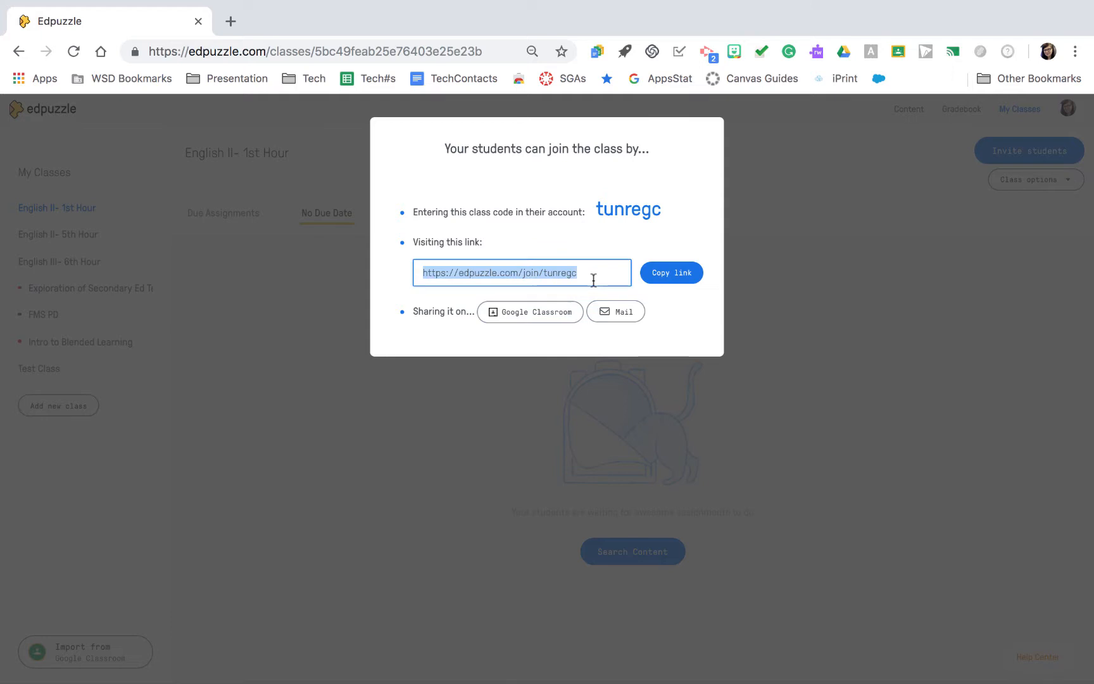
pyautogui.scroll(5, 593, 280)
pyautogui.scroll(2, 594, 280)
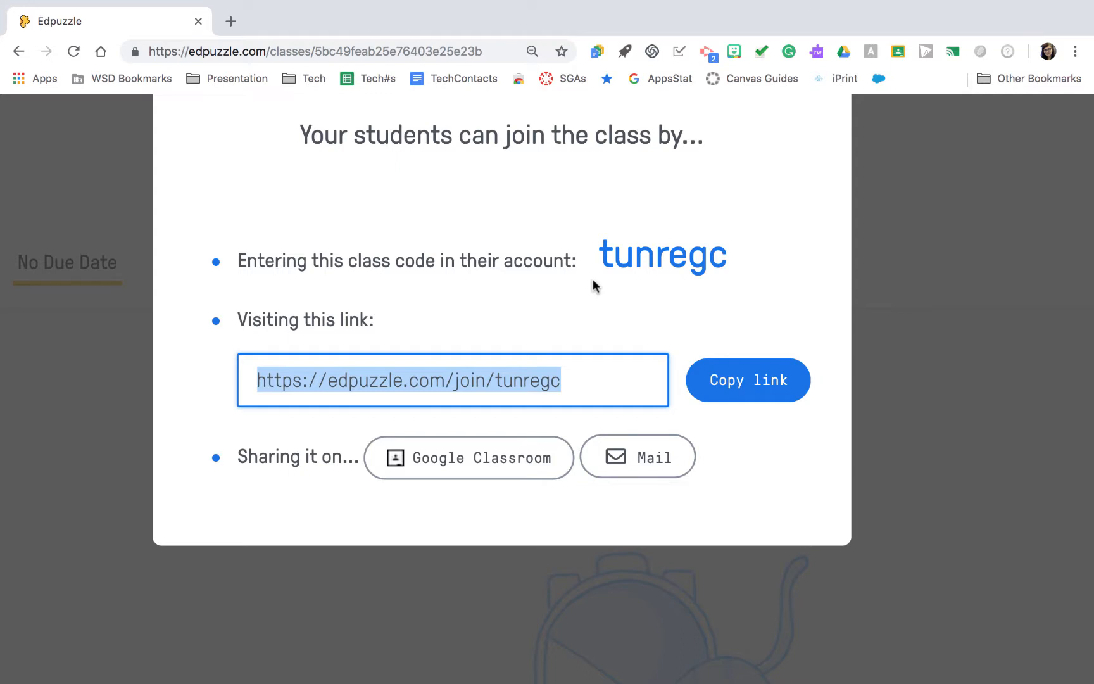
pyautogui.scroll(-5, 592, 279)
pyautogui.click(735, 166)
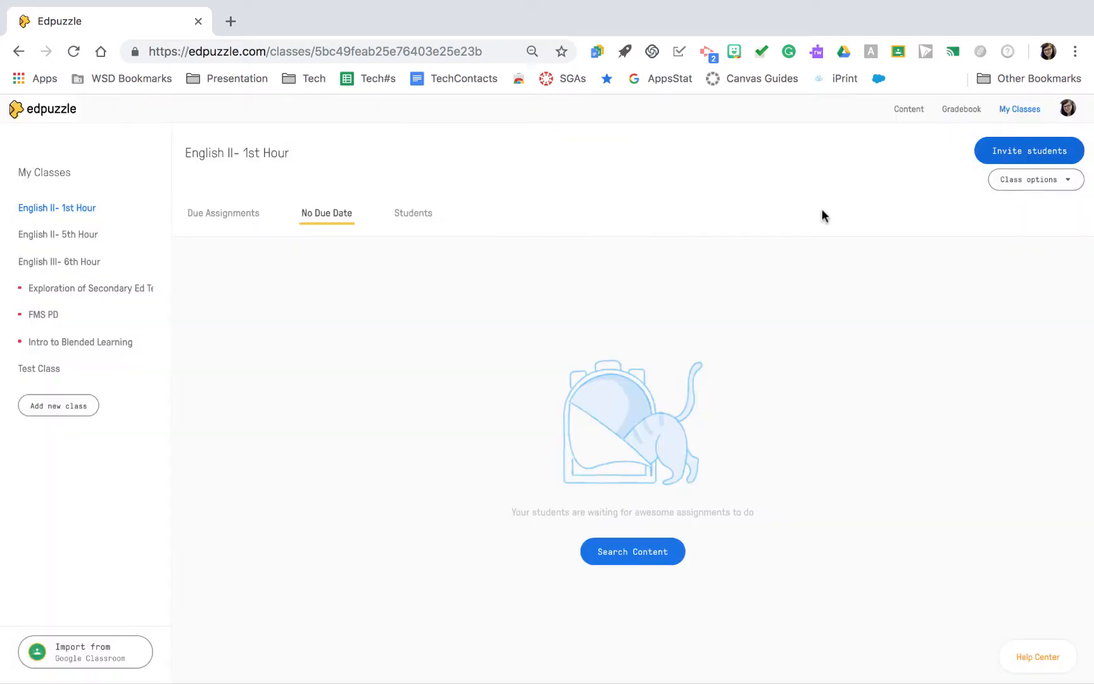
# - Open the content library and show the Edpuzzle channel's videos, ready to search them
pyautogui.scroll(3, 906, 119)
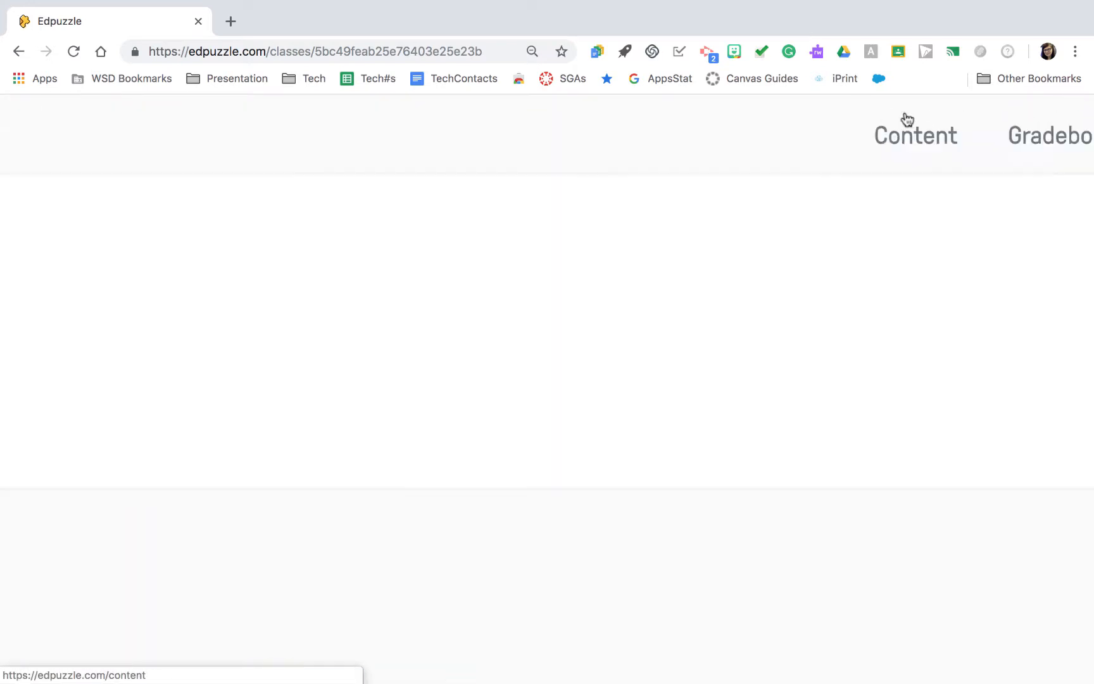
pyautogui.scroll(1, 907, 119)
pyautogui.click(913, 144)
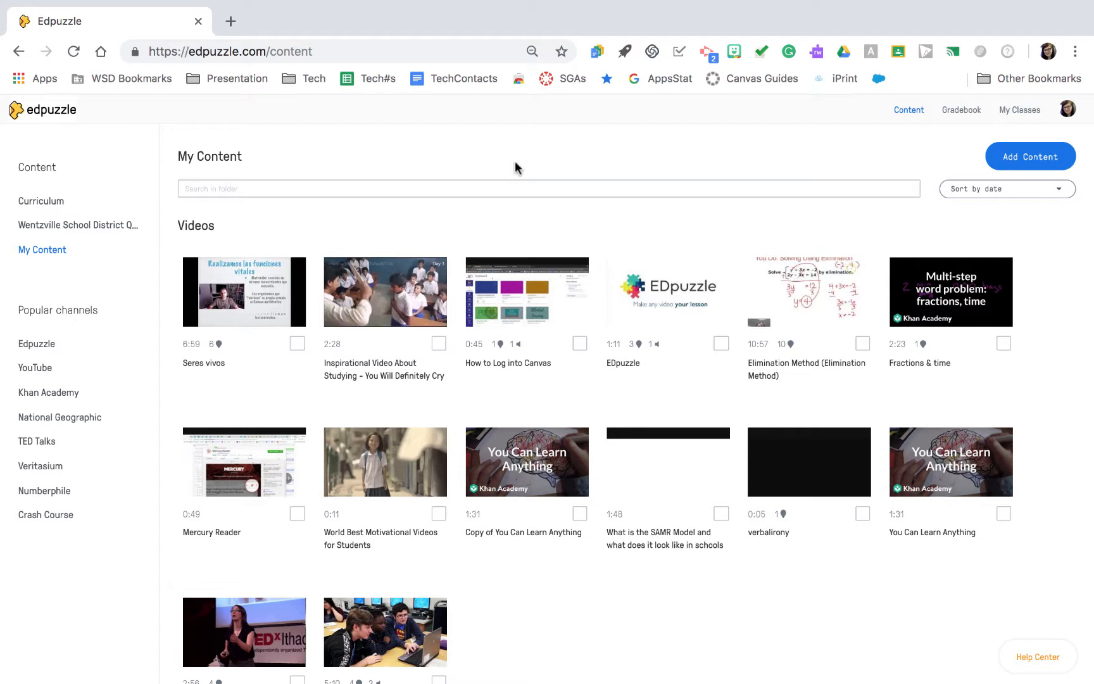
pyautogui.click(44, 349)
pyautogui.click(240, 190)
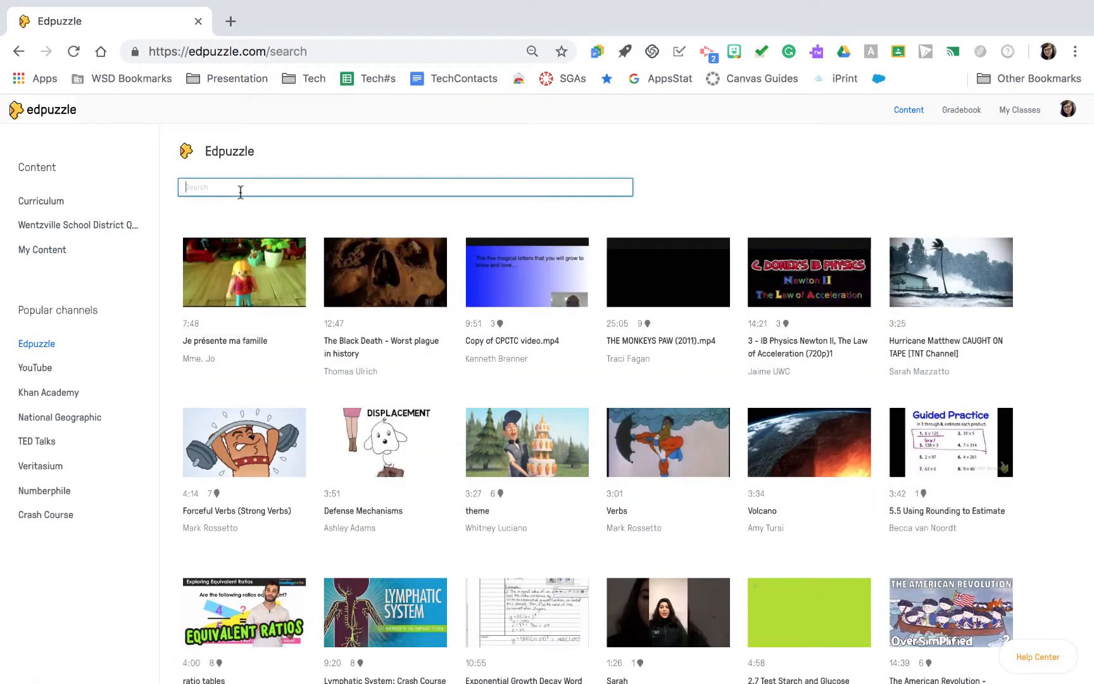
# - Open THE MONKEYS PAW (2011).mp4 for editing, finish it without edits and return to My Content
pyautogui.moveTo(643, 248)
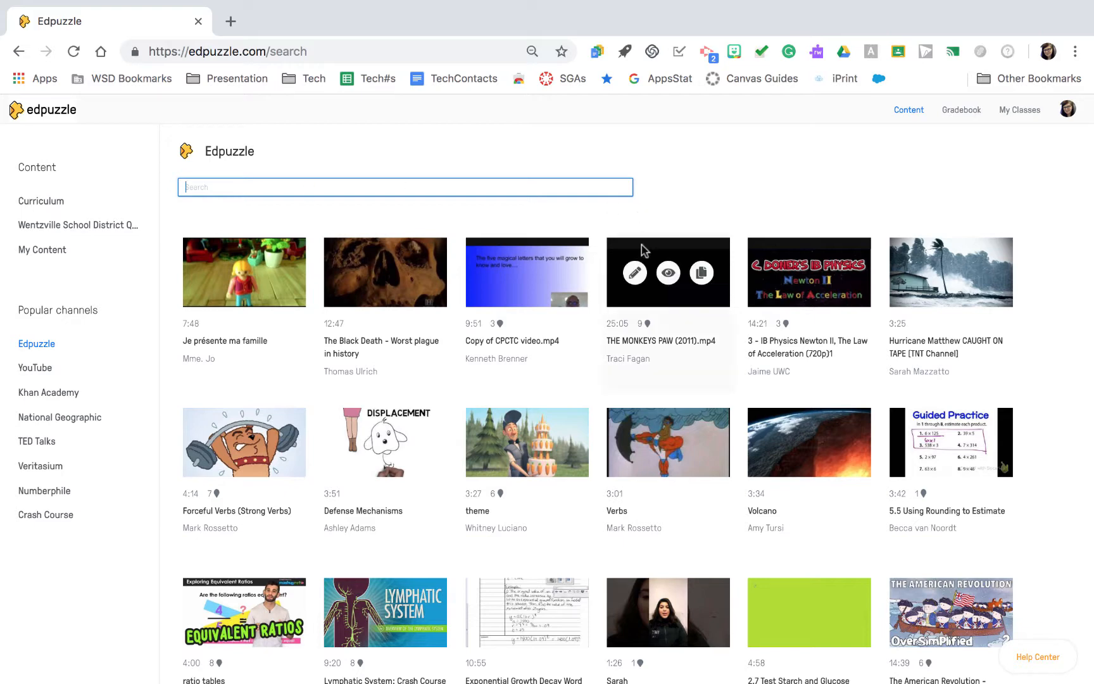
pyautogui.click(635, 273)
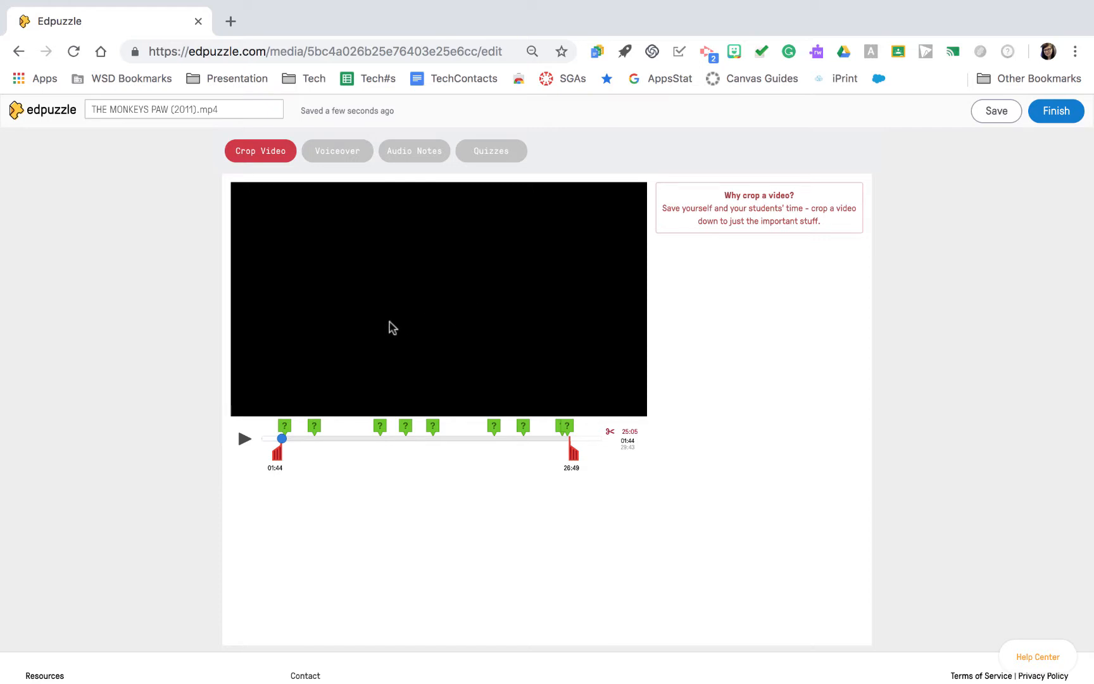
pyautogui.click(1039, 119)
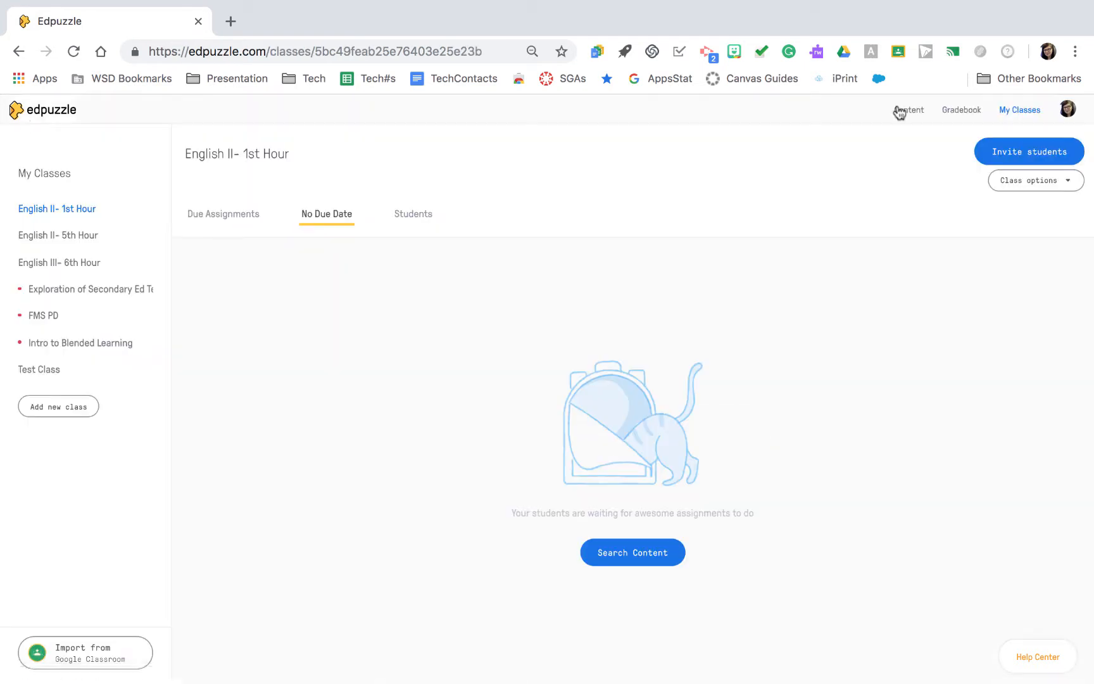
pyautogui.click(899, 112)
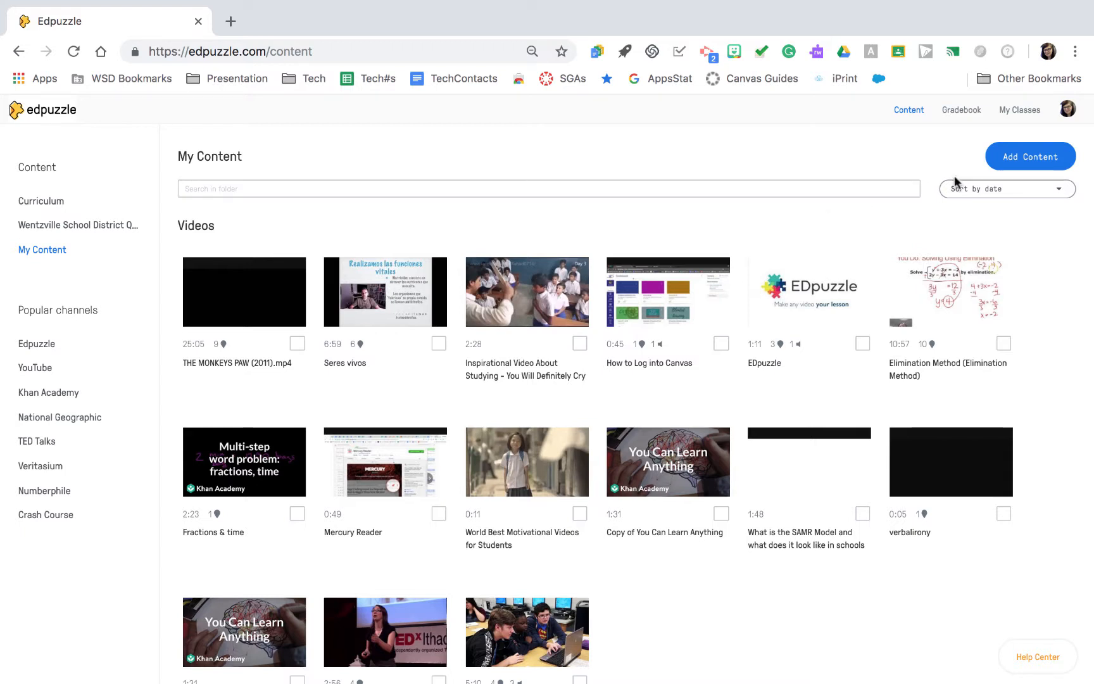
# - Start adding content by uploading a video and open the file selection
pyautogui.click(1035, 162)
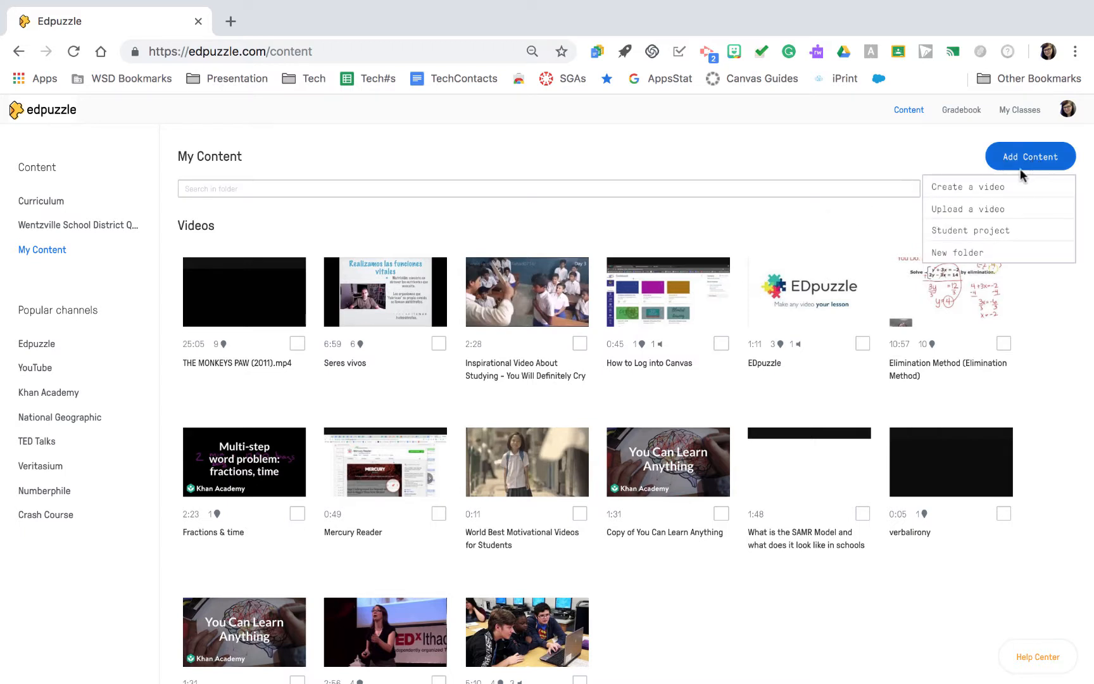
pyautogui.click(997, 214)
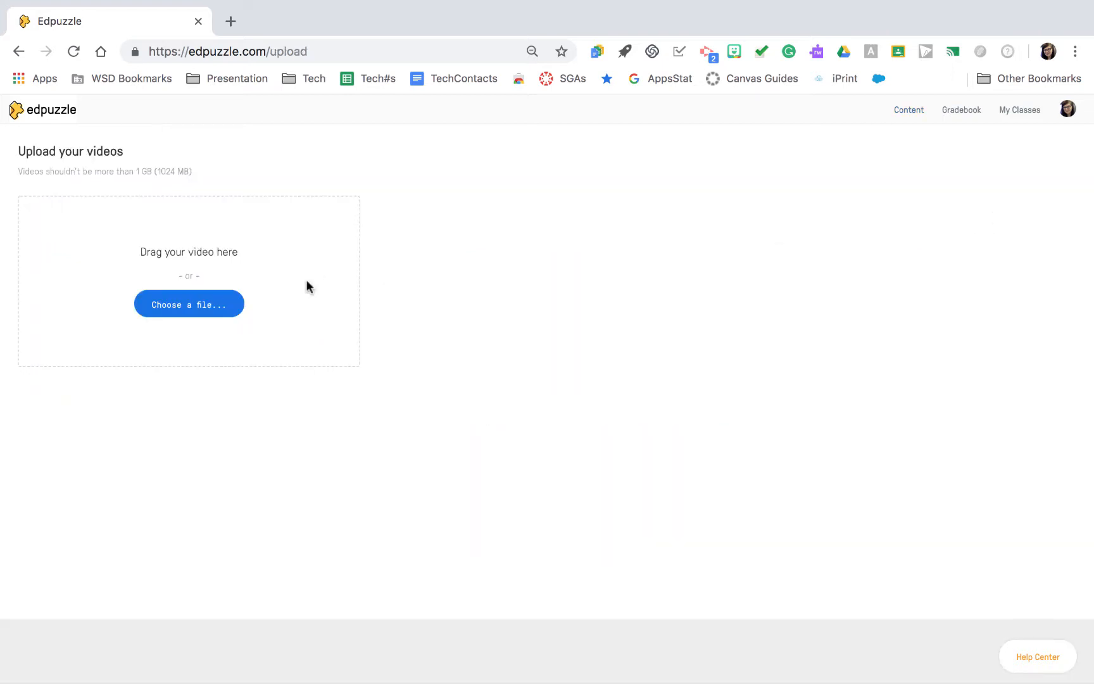
pyautogui.click(215, 305)
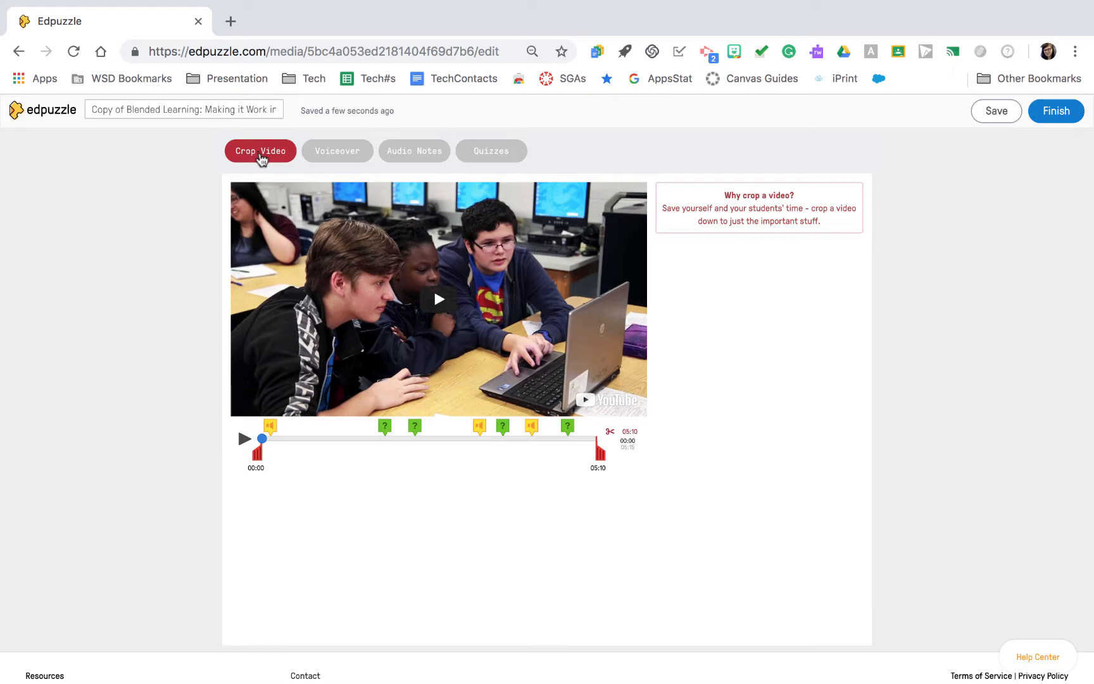
# - Try cropping the copied Blended Learning video to run from 00:18 to 04:54, and reset the crop to the full length
pyautogui.click(261, 158)
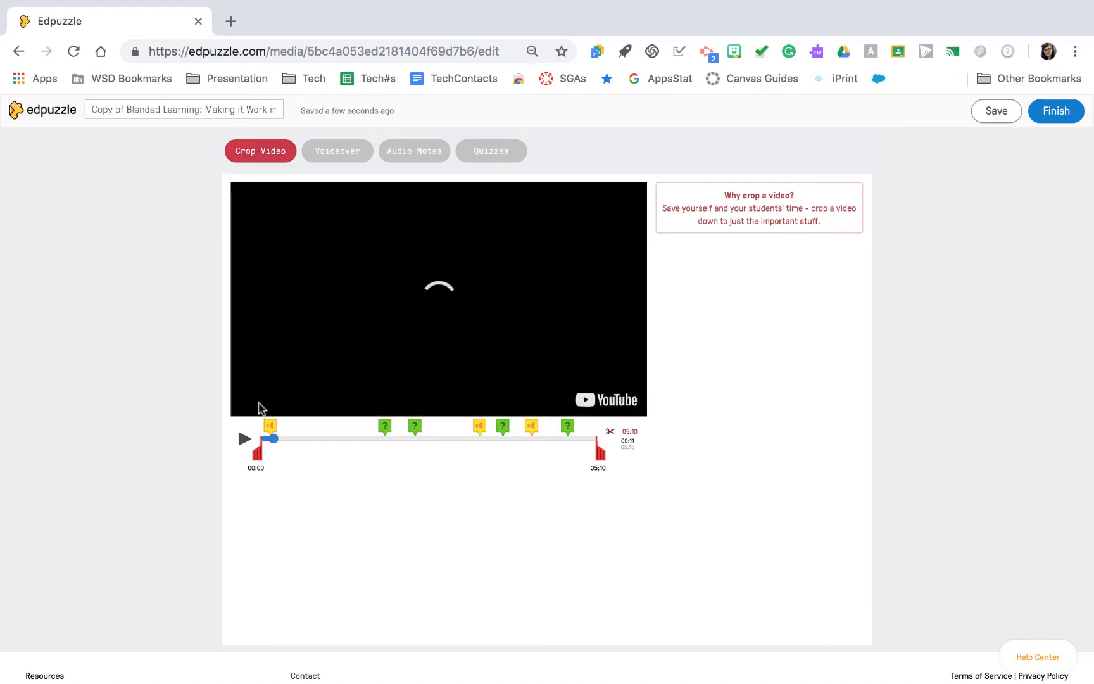
pyautogui.moveTo(258, 453); pyautogui.dragTo(278, 453)
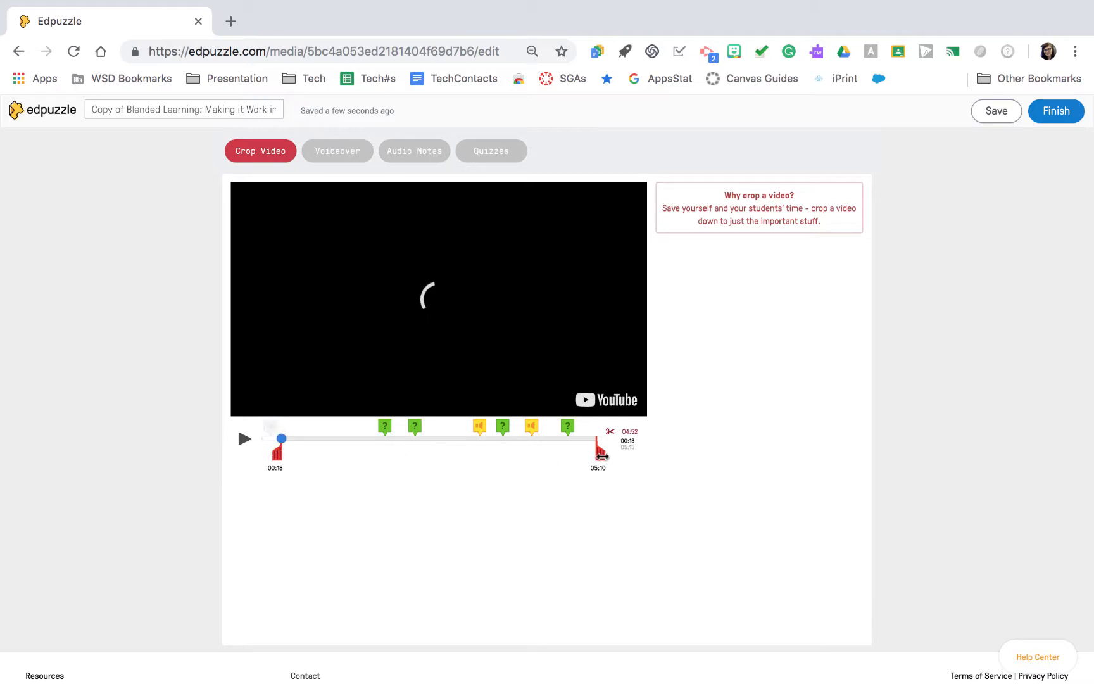
pyautogui.moveTo(601, 454); pyautogui.dragTo(586, 455)
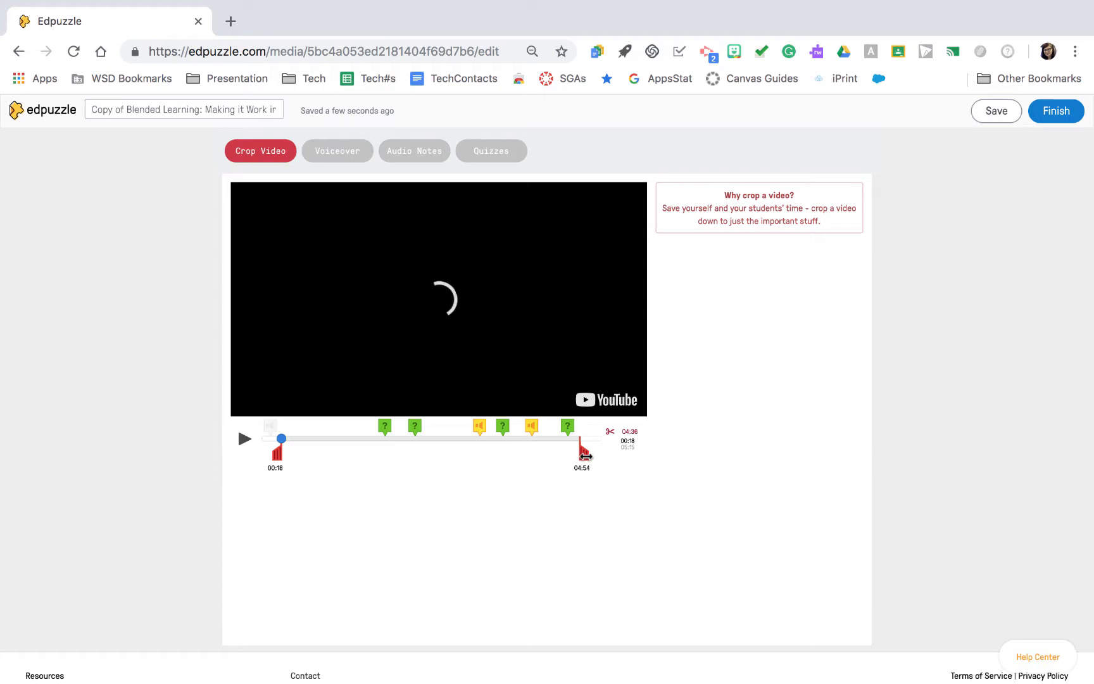
pyautogui.click(338, 151)
pyautogui.click(268, 159)
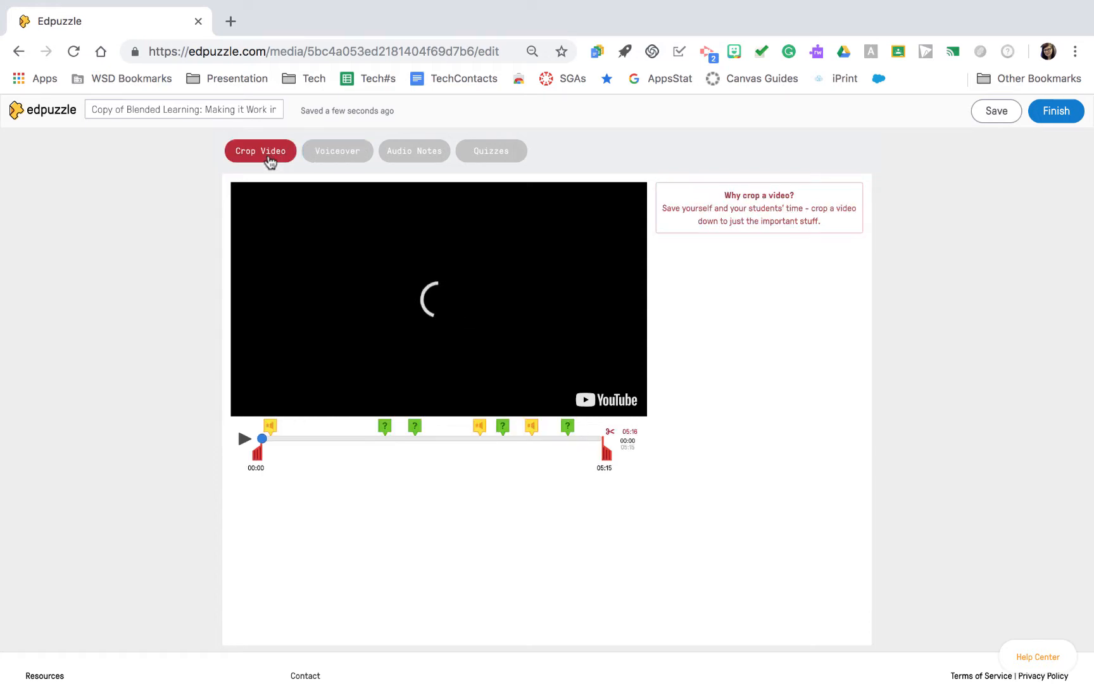
# - Look at the voiceover tool and move the audio note marker to about 01:05 on the video timeline
pyautogui.click(323, 160)
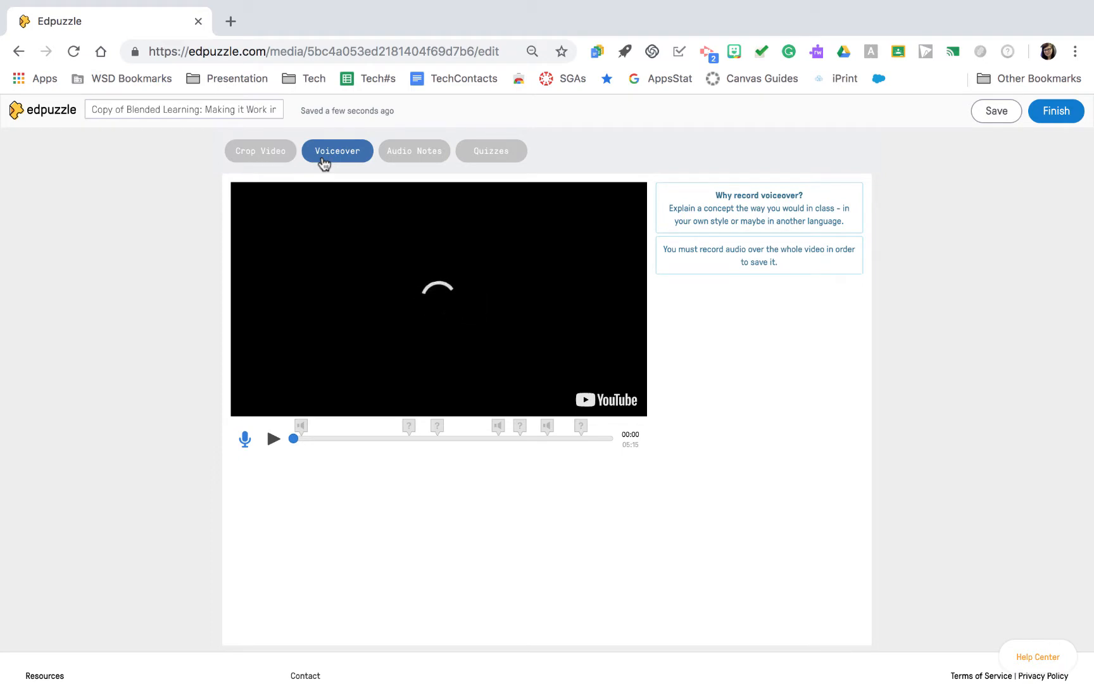
pyautogui.click(398, 159)
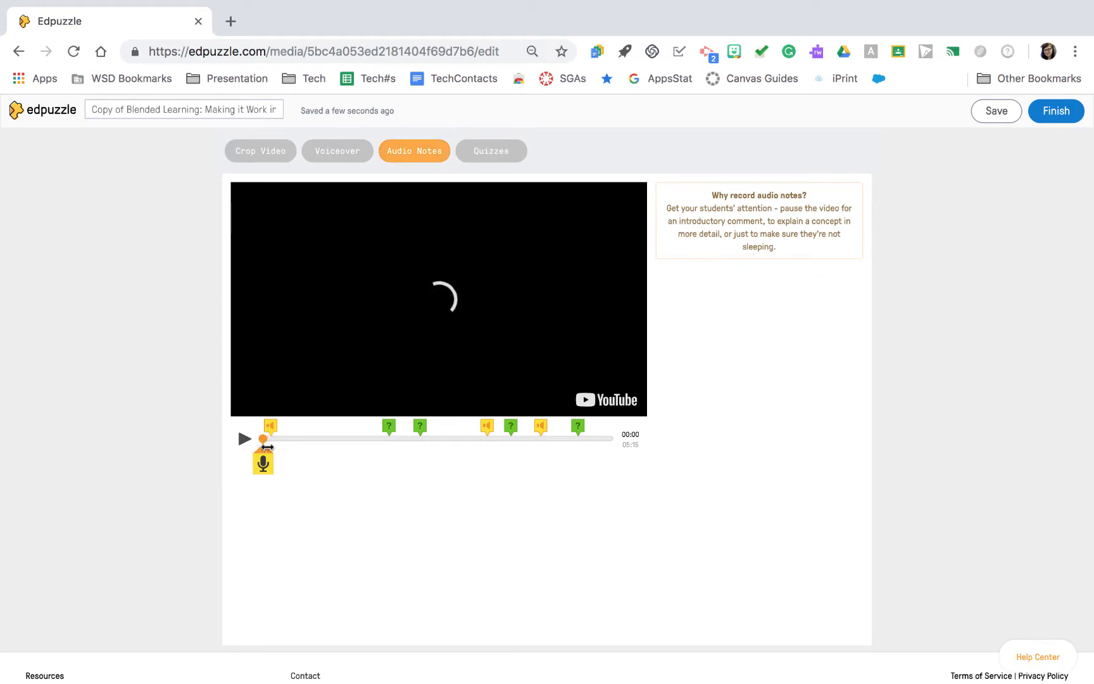
pyautogui.moveTo(262, 447); pyautogui.dragTo(335, 447)
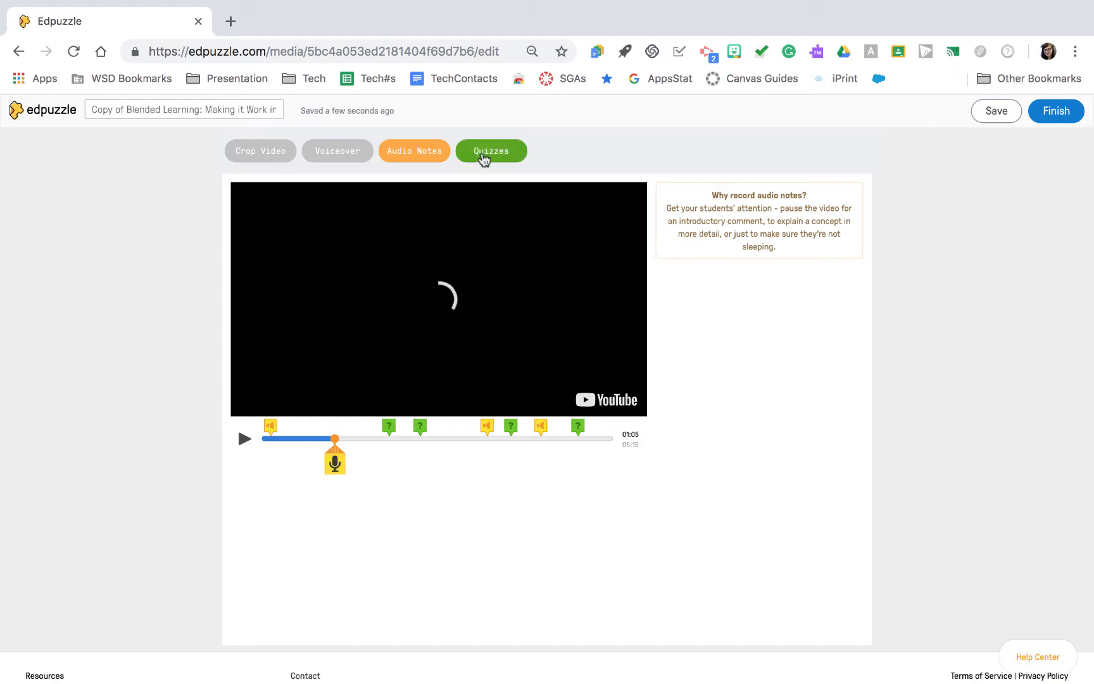
# - Place a quiz marker at 00:41 on the video timeline and look at the open-ended, multiple-choice and comment question types
pyautogui.click(483, 157)
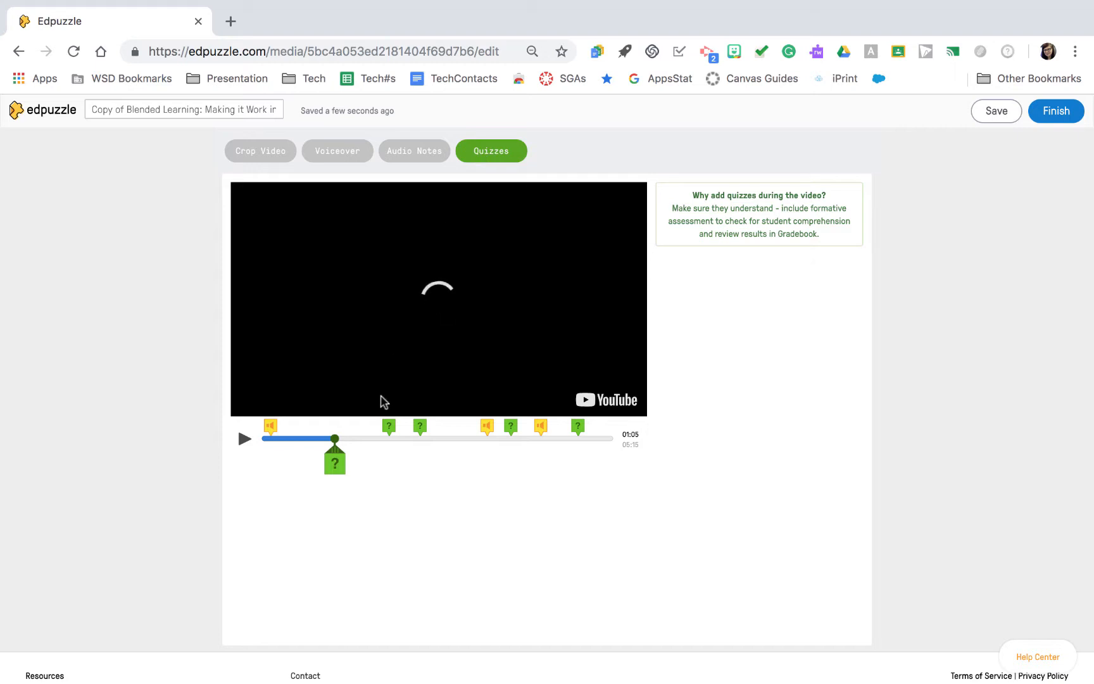
pyautogui.moveTo(334, 438); pyautogui.dragTo(309, 440)
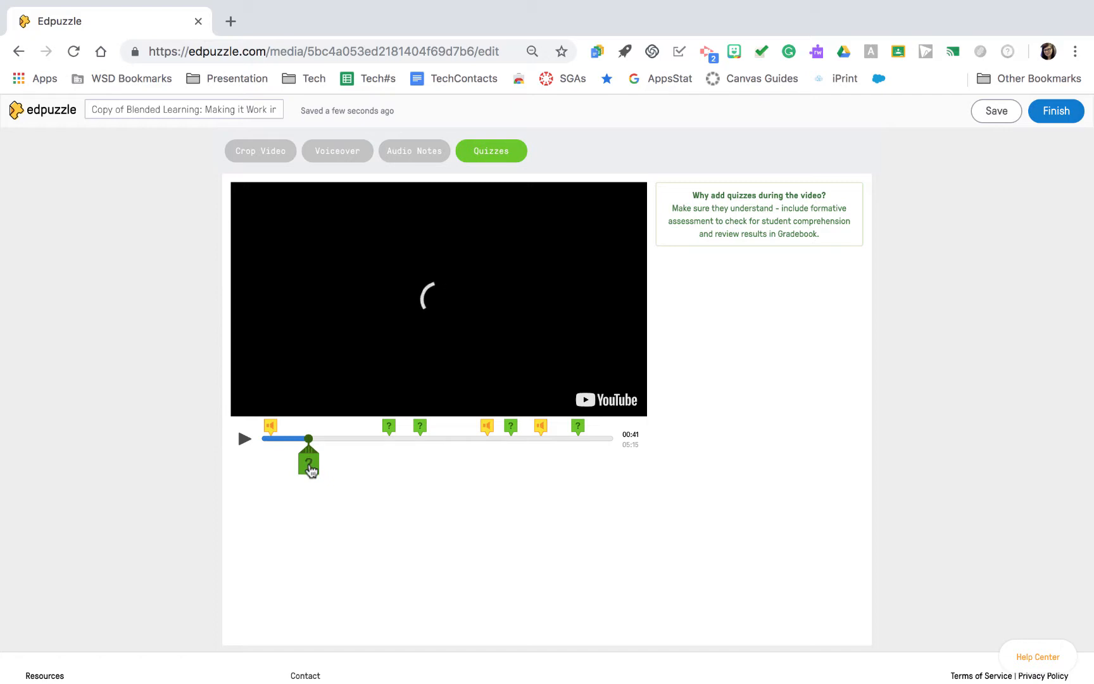
pyautogui.click(308, 464)
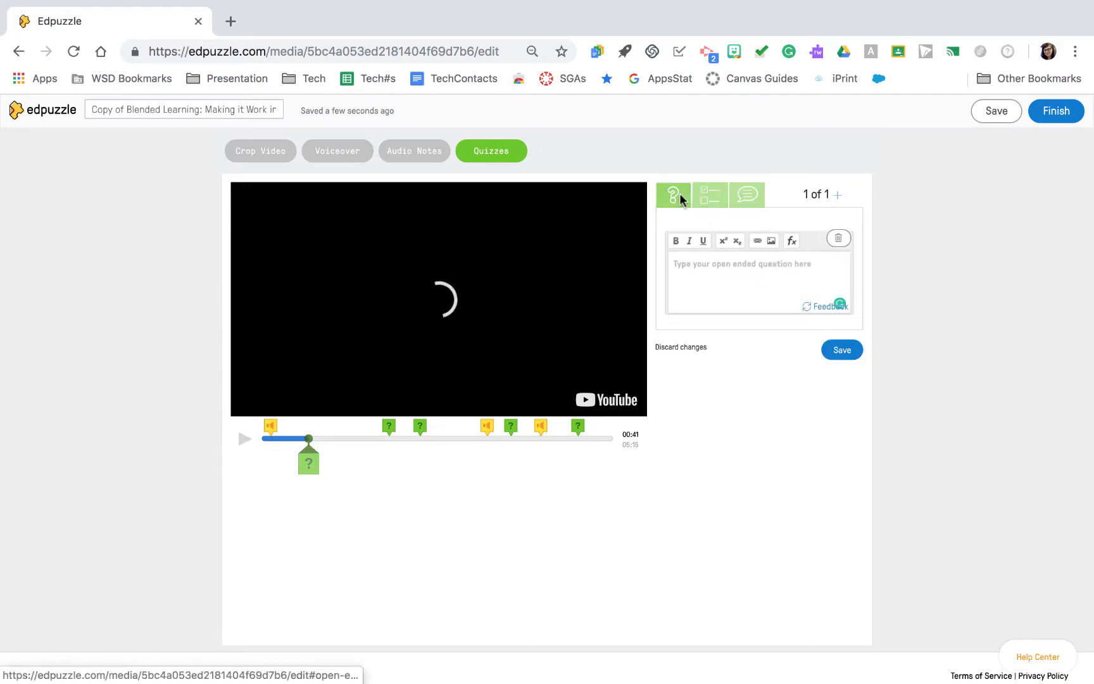
pyautogui.click(705, 191)
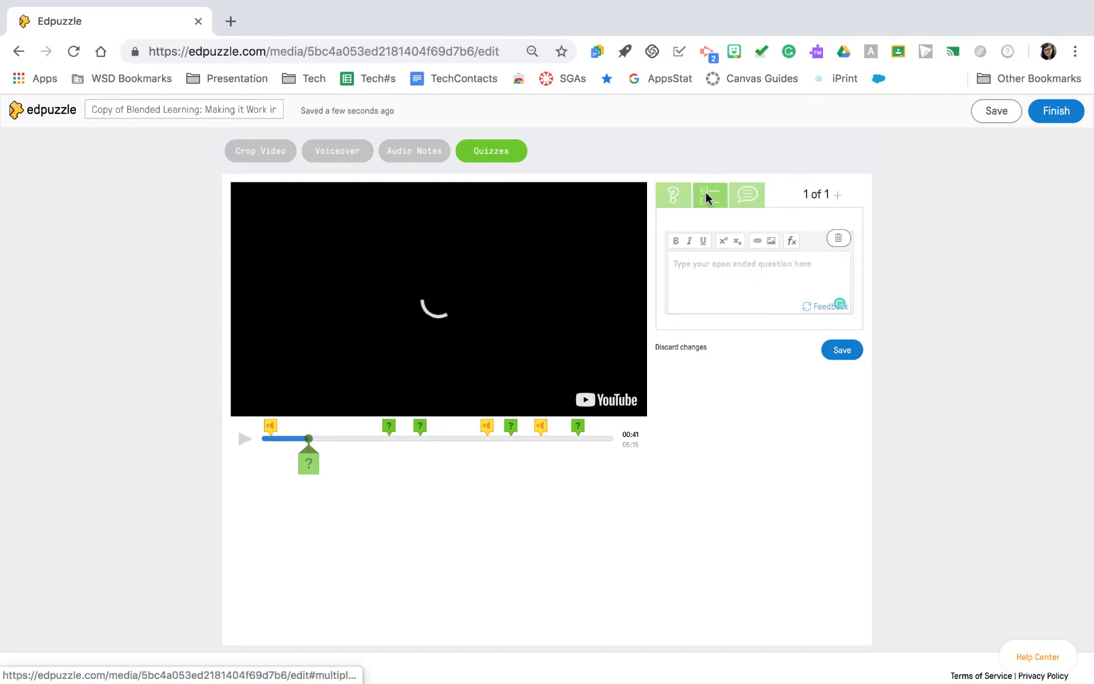
pyautogui.click(744, 194)
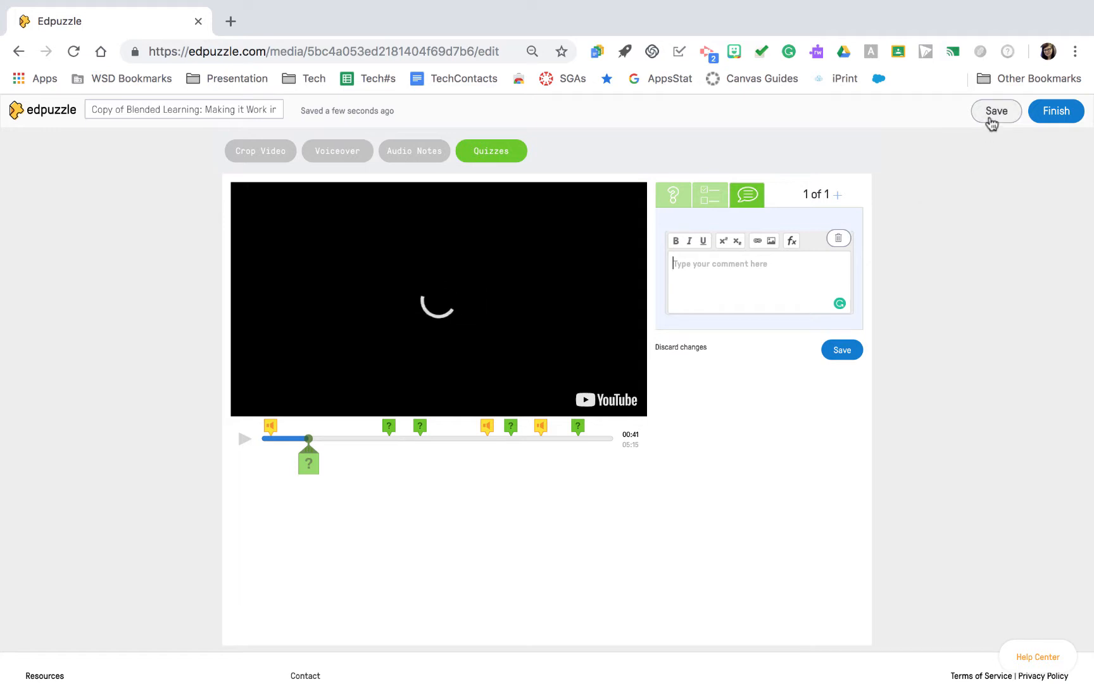
# - Finish editing and select English II- 1st Hour, English III- 6th Hour and Exploration of Secondary Ed Tech as classes for the assignment
pyautogui.click(1046, 117)
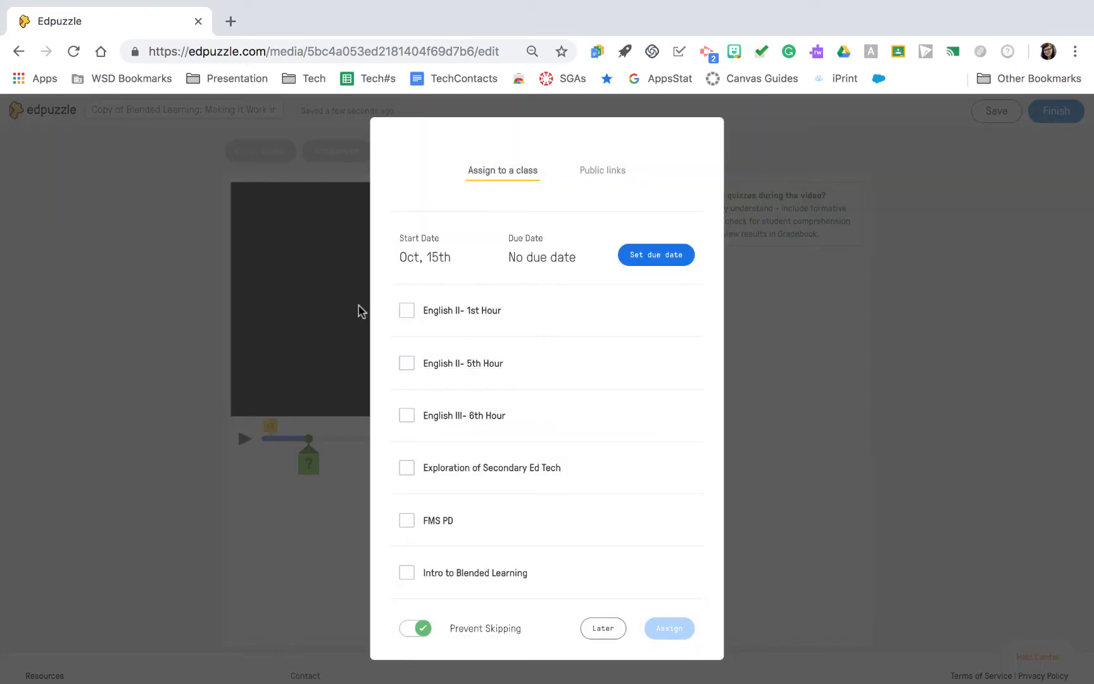
pyautogui.click(407, 310)
pyautogui.click(407, 415)
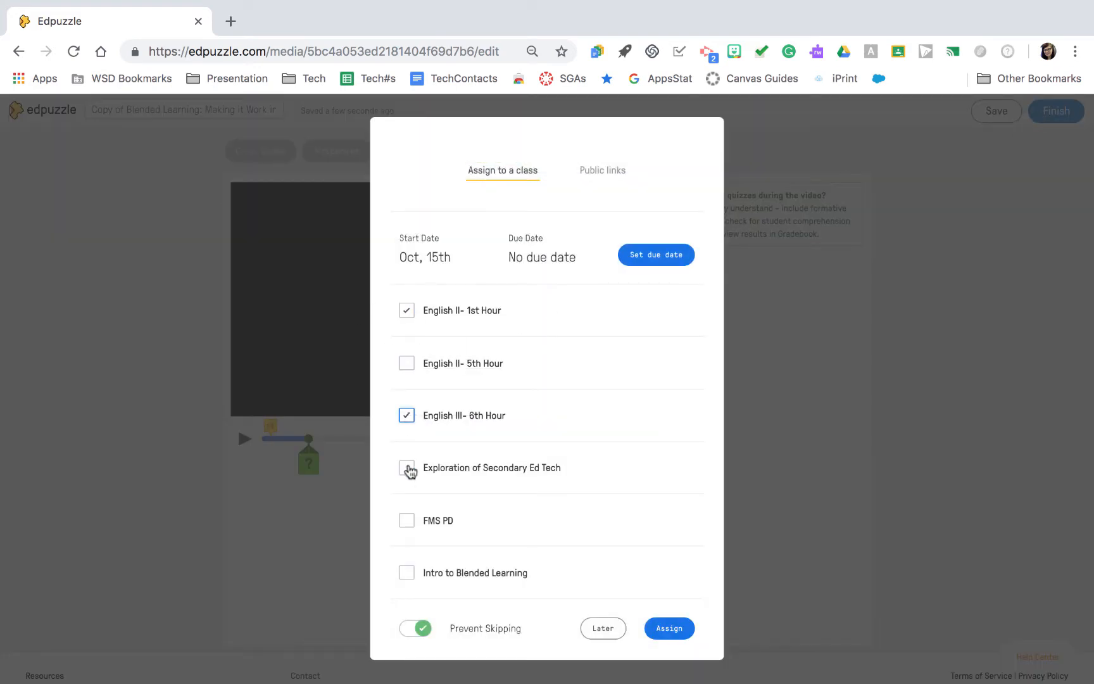
pyautogui.scroll(-2, 423, 496)
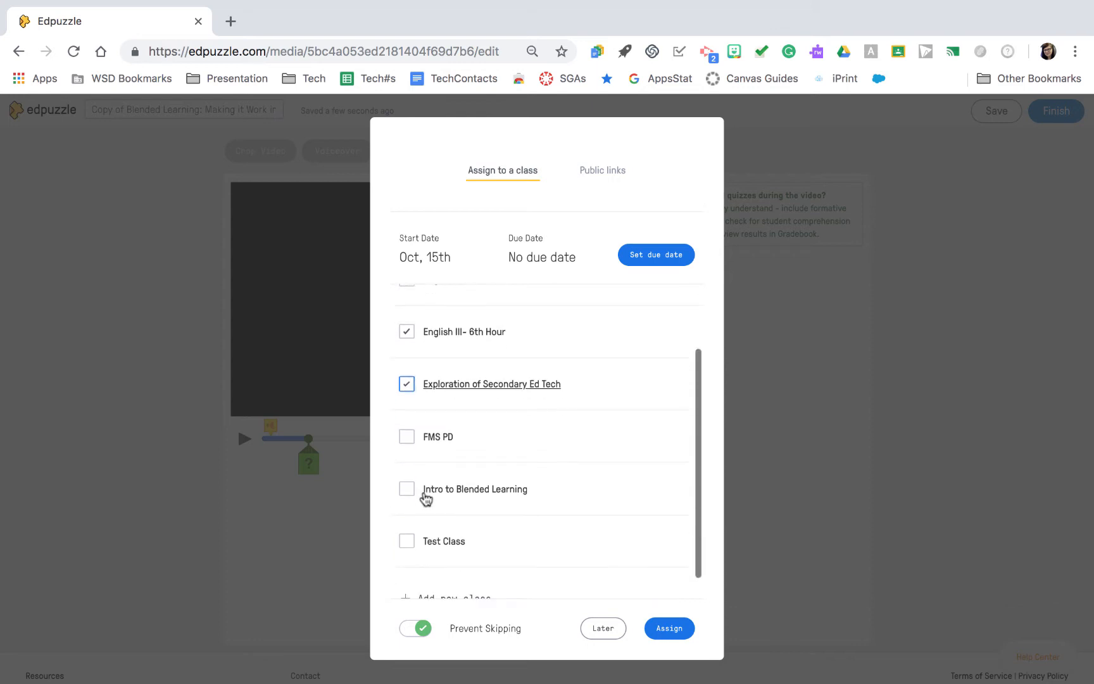
pyautogui.scroll(2, 427, 495)
# - Try a due date of October 17, 2018, and add Intro to Blended Learning to the selected classes
pyautogui.click(661, 257)
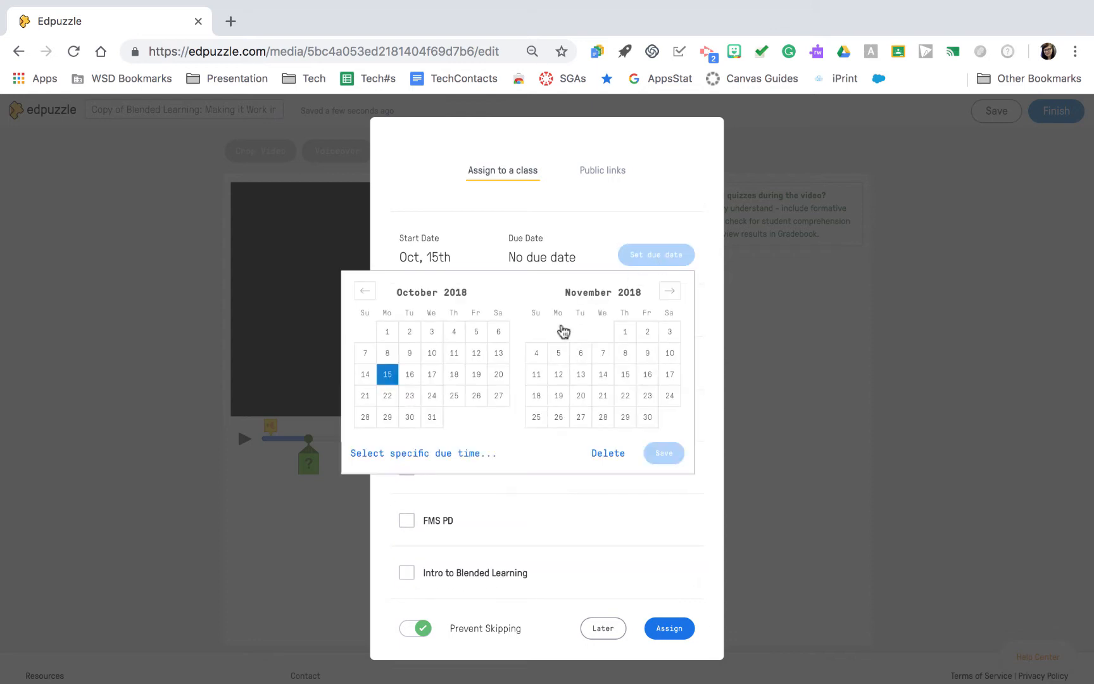
pyautogui.click(437, 378)
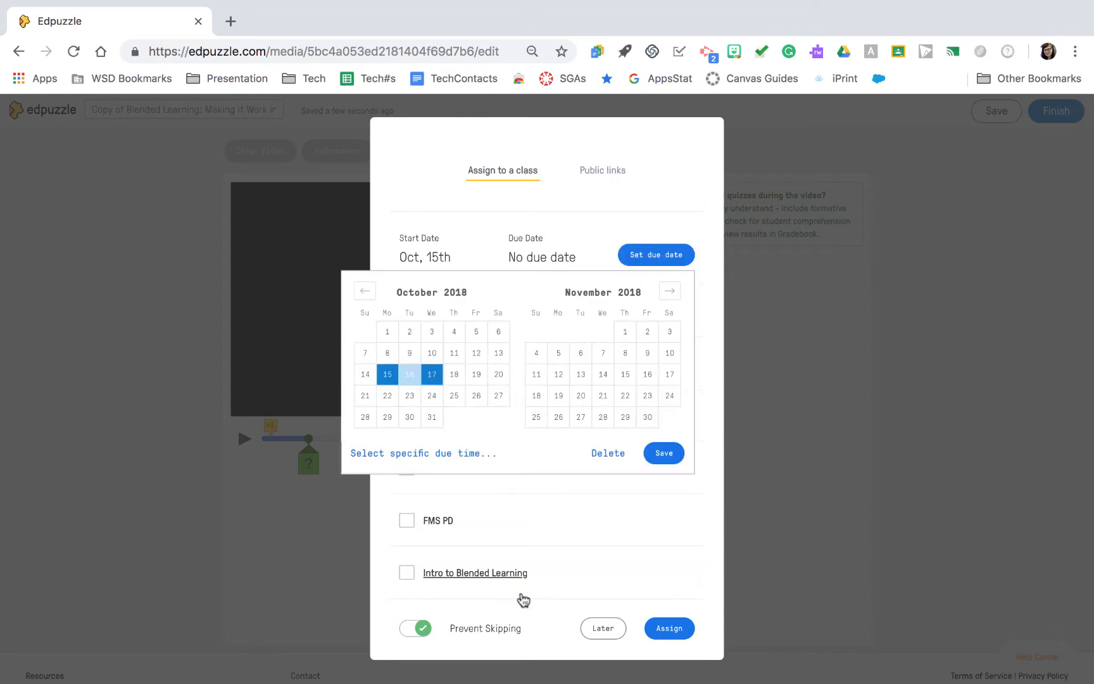
pyautogui.click(520, 590)
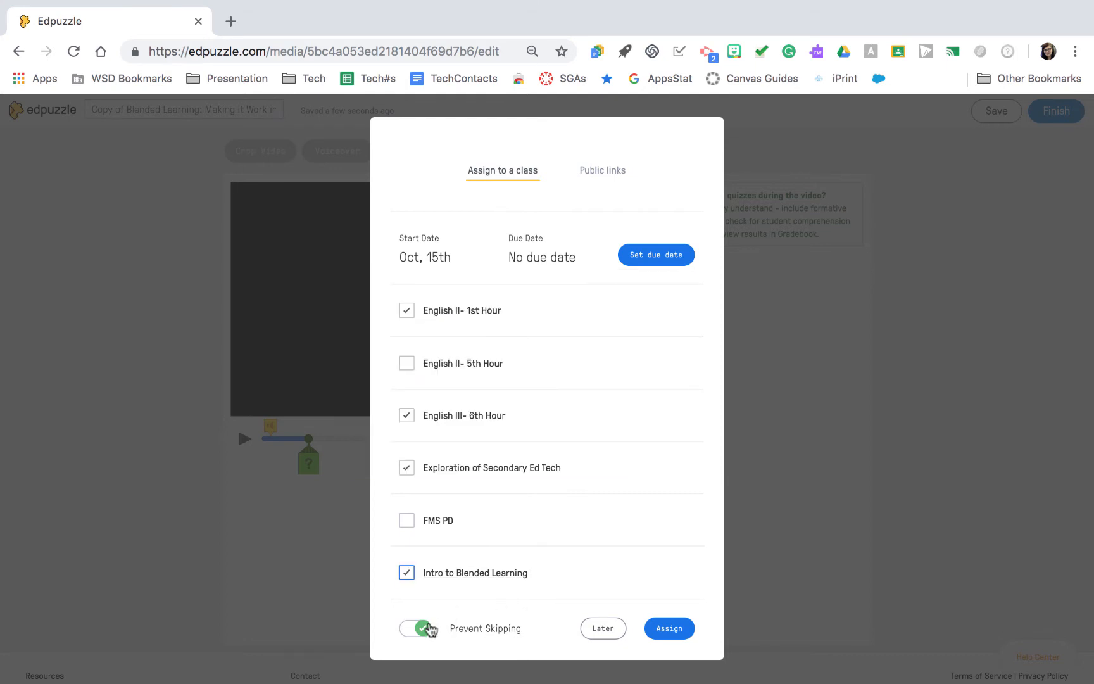
# - Switch Prevent Skipping off and back on, and assign the video to the selected classes
pyautogui.scroll(5, 429, 626)
pyautogui.click(378, 560)
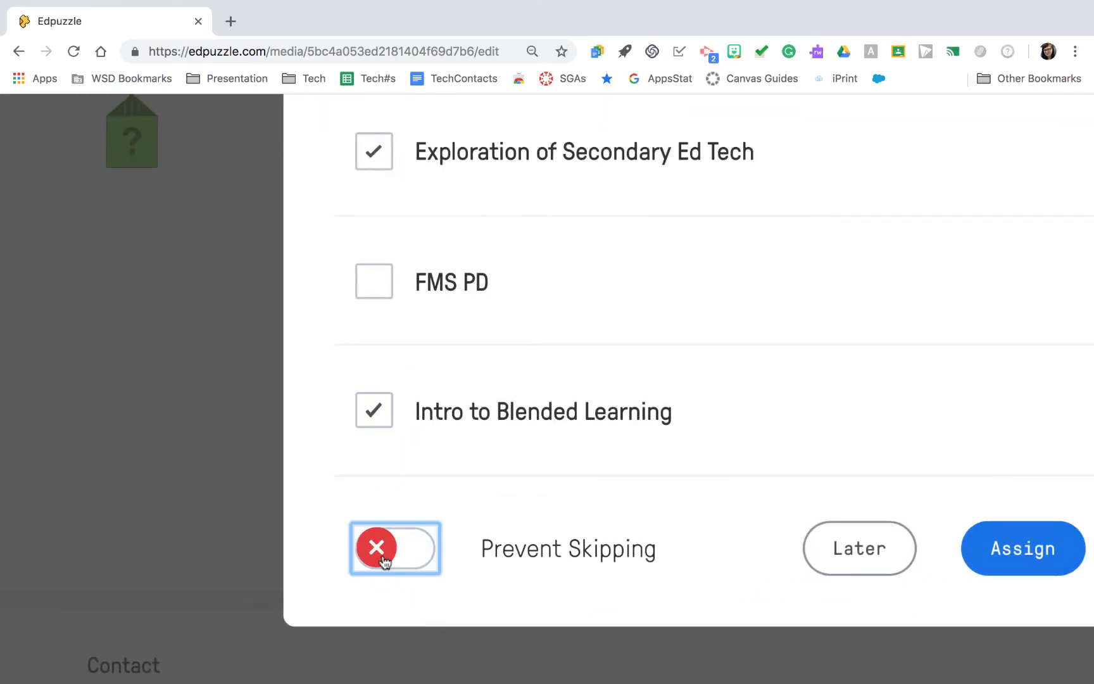
pyautogui.click(381, 558)
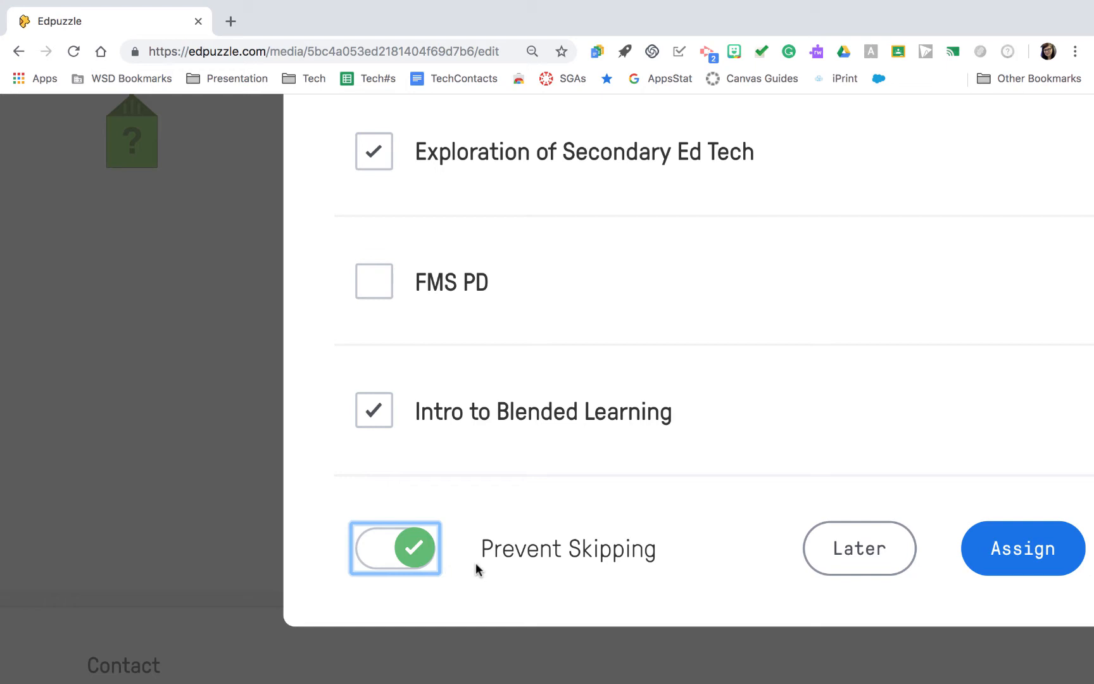
pyautogui.scroll(-5, 475, 563)
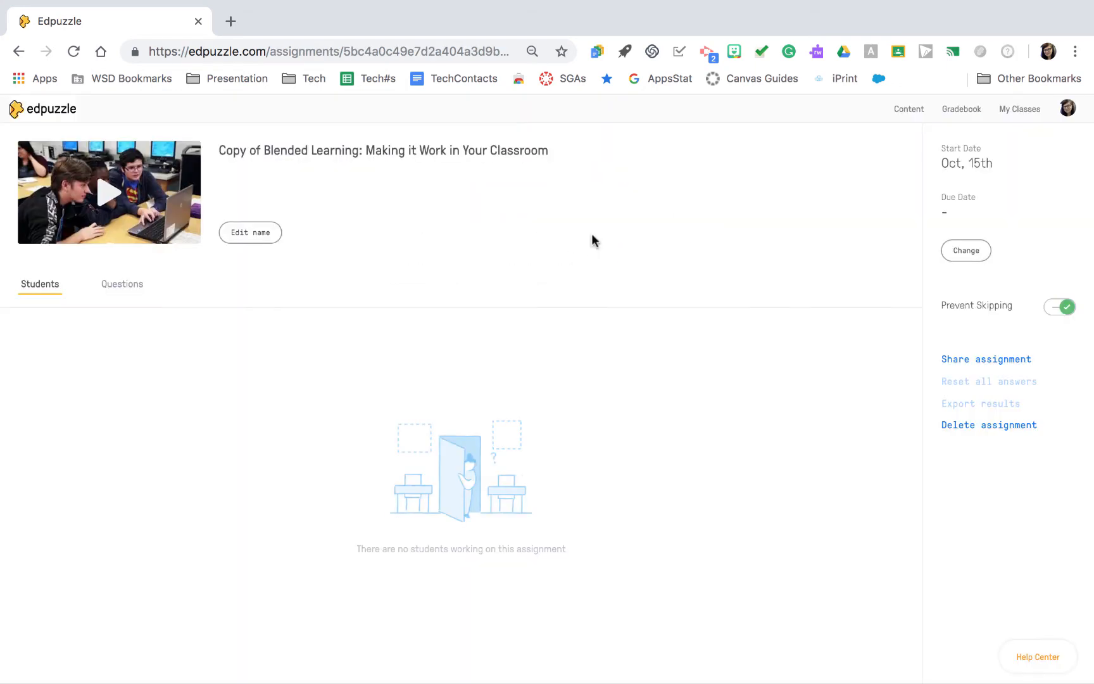
# - Check the English II- 1st Hour assignments and look at the answers pending grading in the TEDxIthacaCollege blended learning assignment
pyautogui.click(1021, 111)
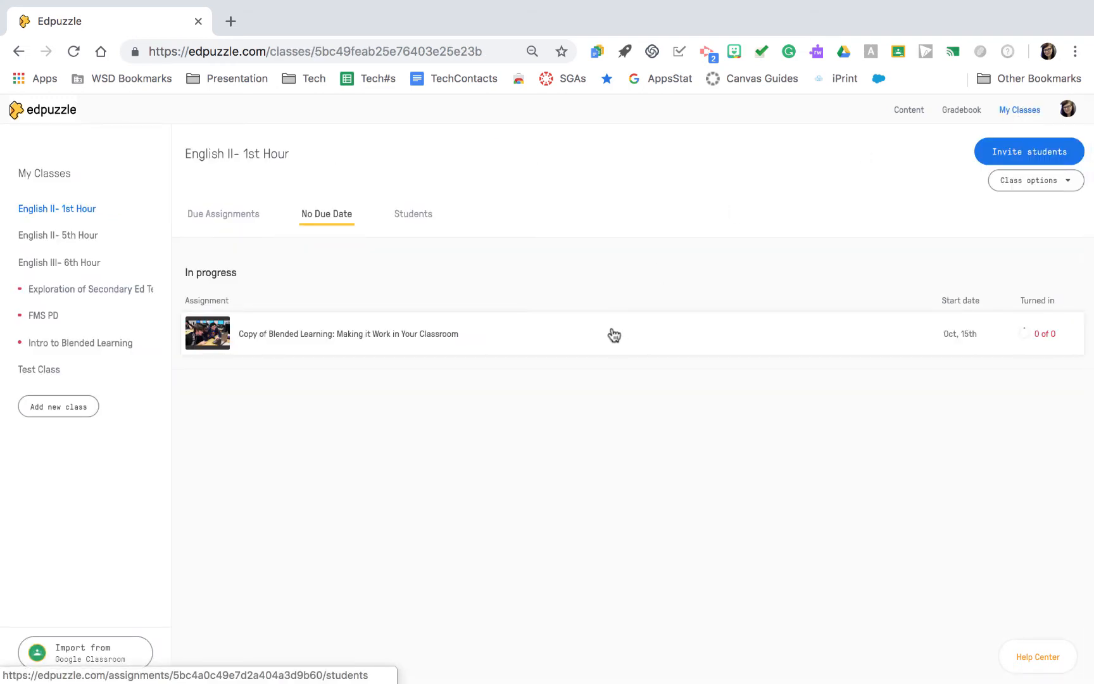
pyautogui.press('super+bracketleft')
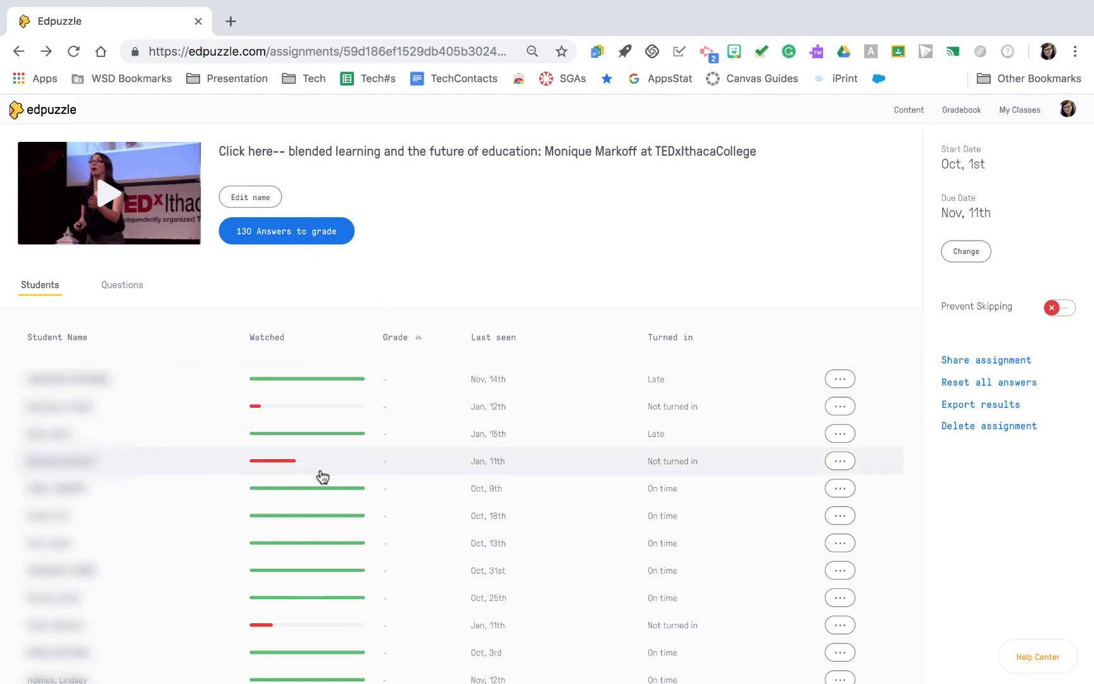
pyautogui.click(277, 240)
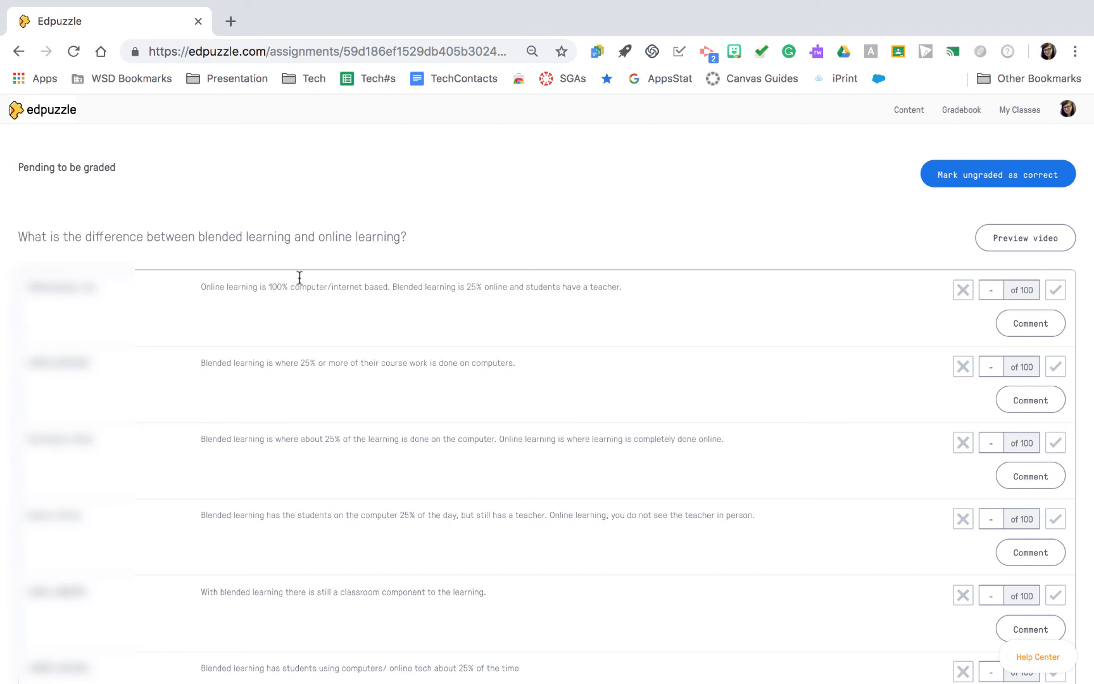
pyautogui.rightClick(386, 207)
pyautogui.click(401, 216)
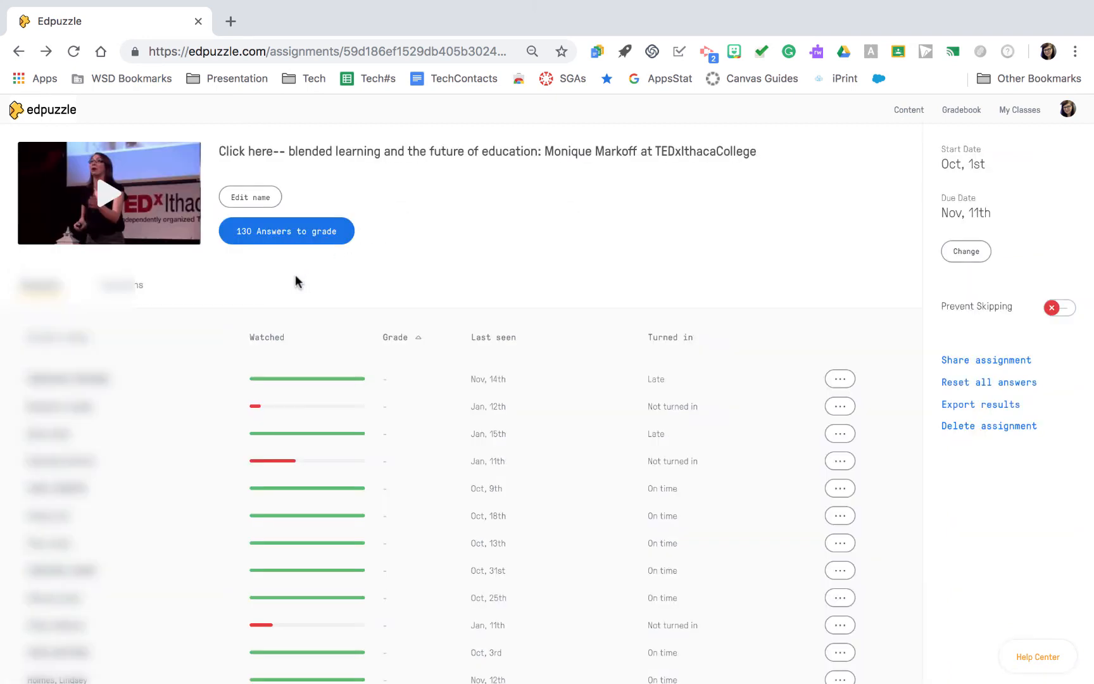
# - Review the first two students' progress and answers in the TEDxIthacaCollege assignment, and open the gradebook
pyautogui.click(226, 384)
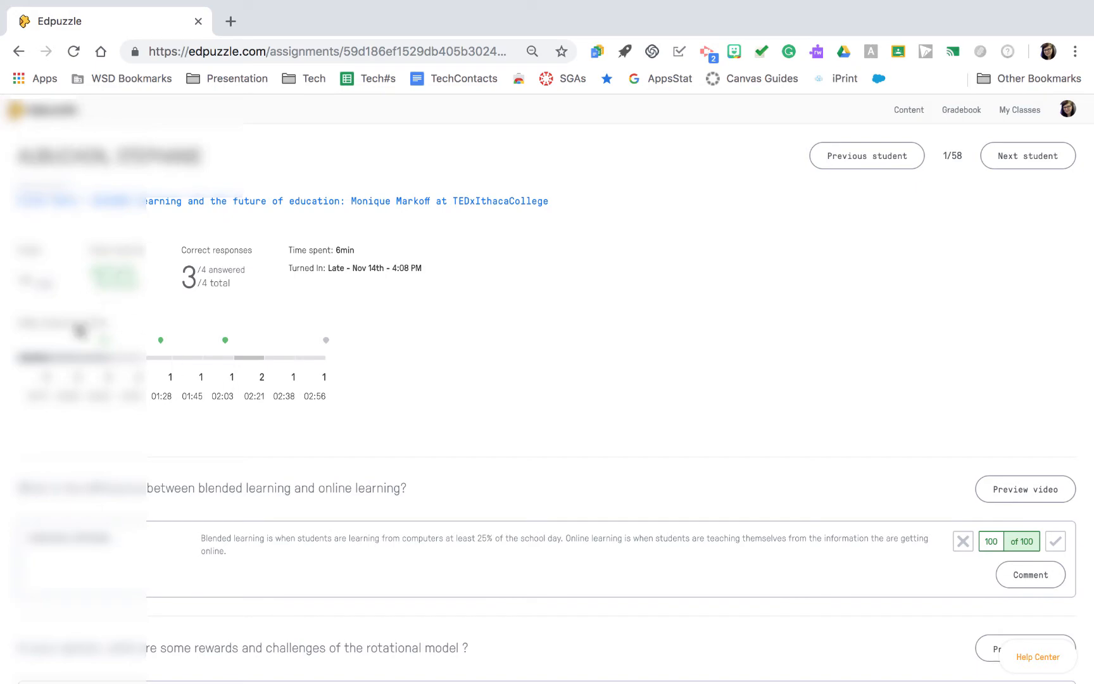
pyautogui.scroll(-3, 106, 383)
pyautogui.scroll(-5, 106, 382)
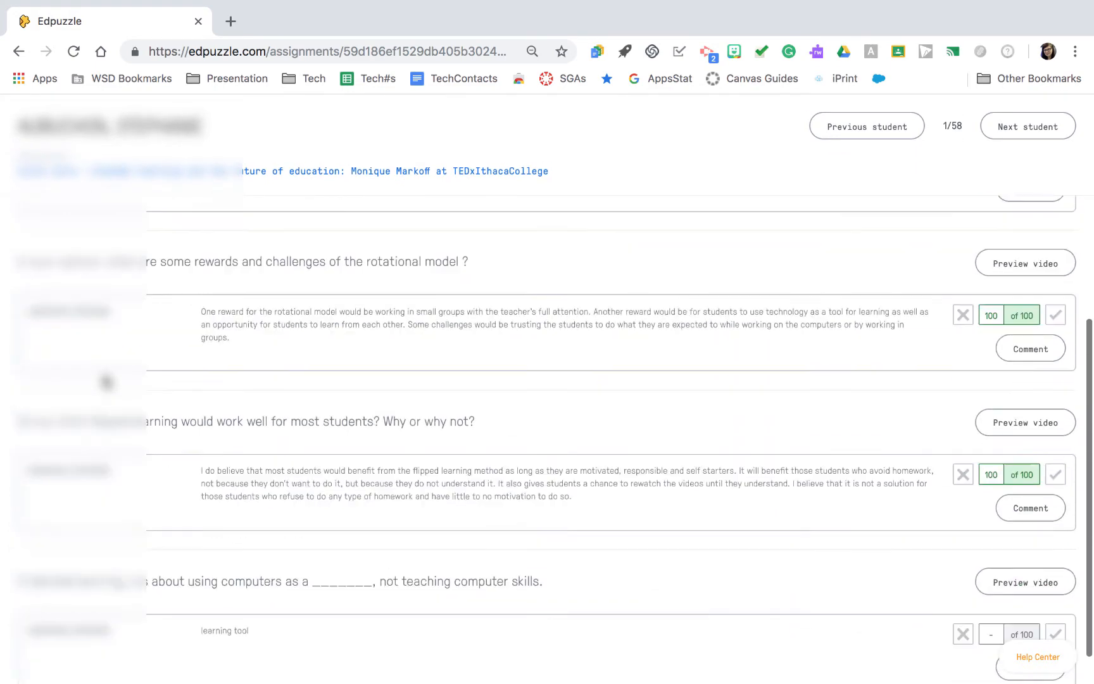
pyautogui.scroll(7, 961, 168)
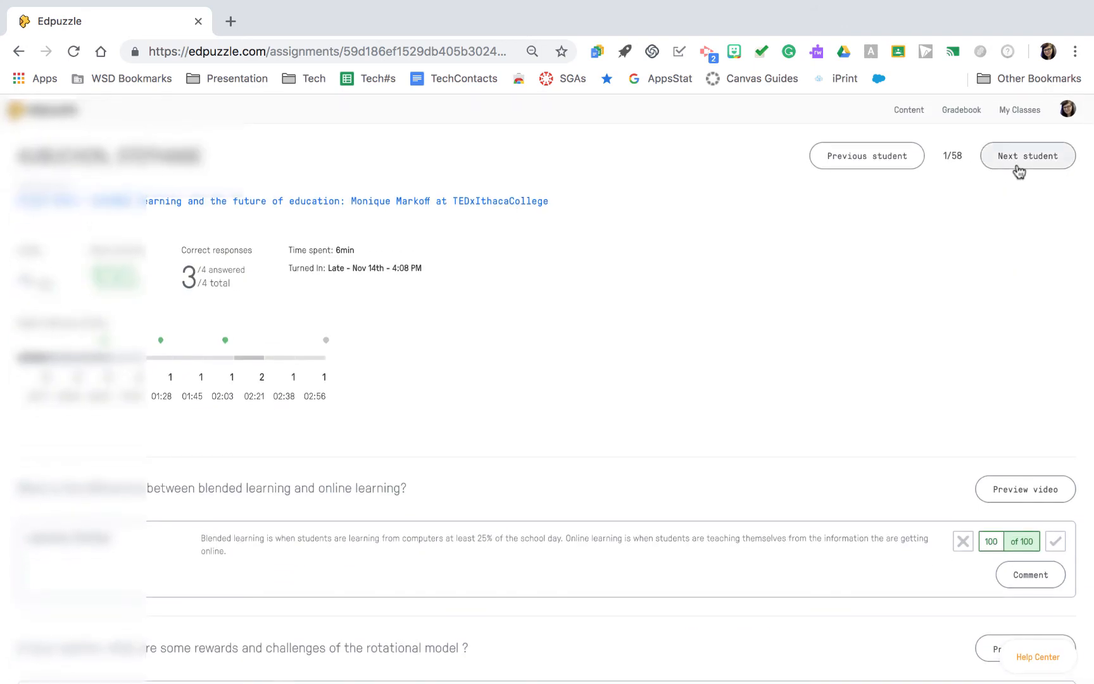
pyautogui.click(1018, 168)
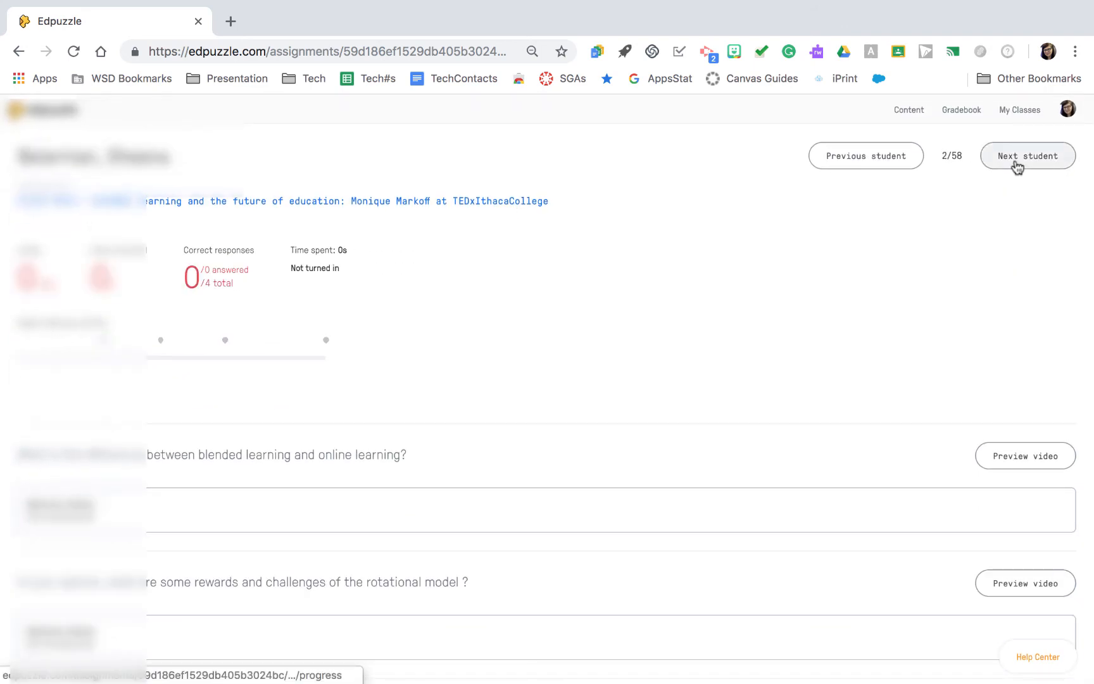
pyautogui.click(969, 112)
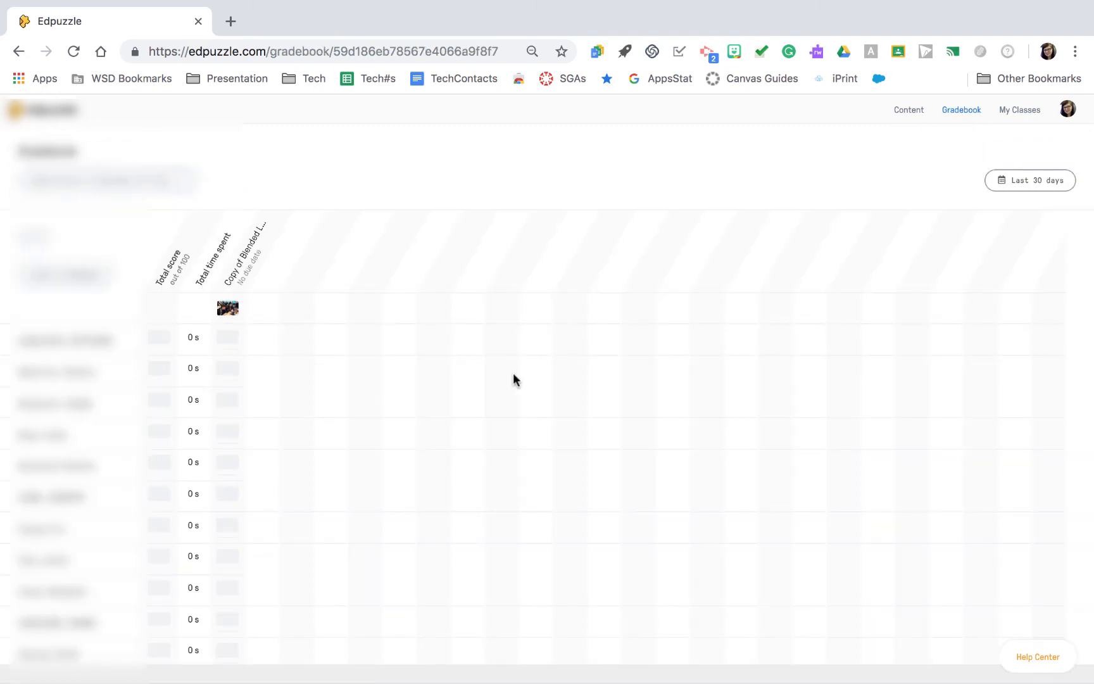